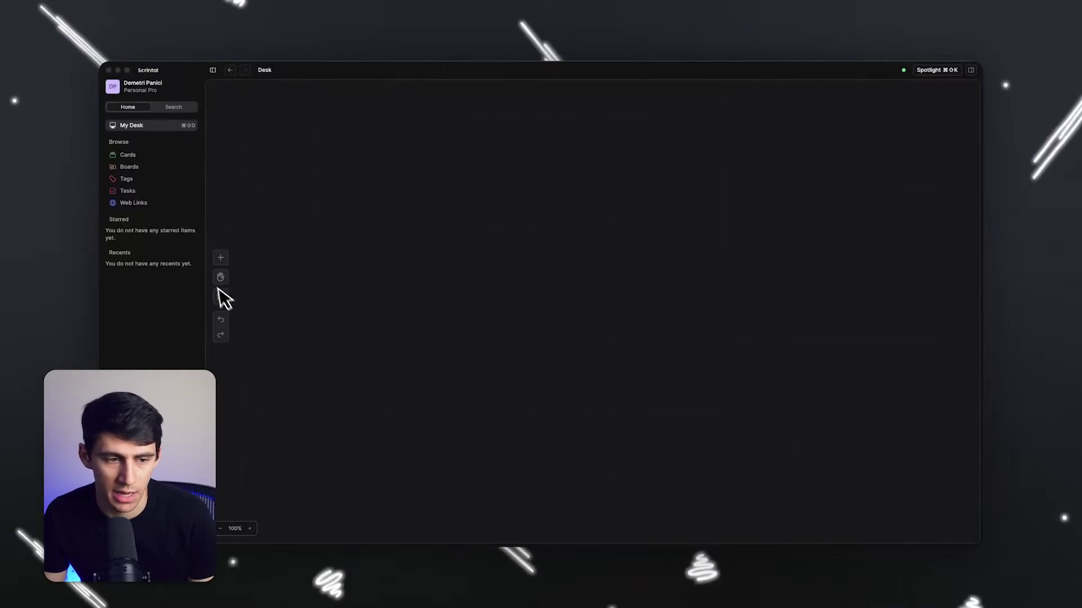
Step: Add a text block asking what revenue and output bottlenecks nagging people more could improve
click(220, 257)
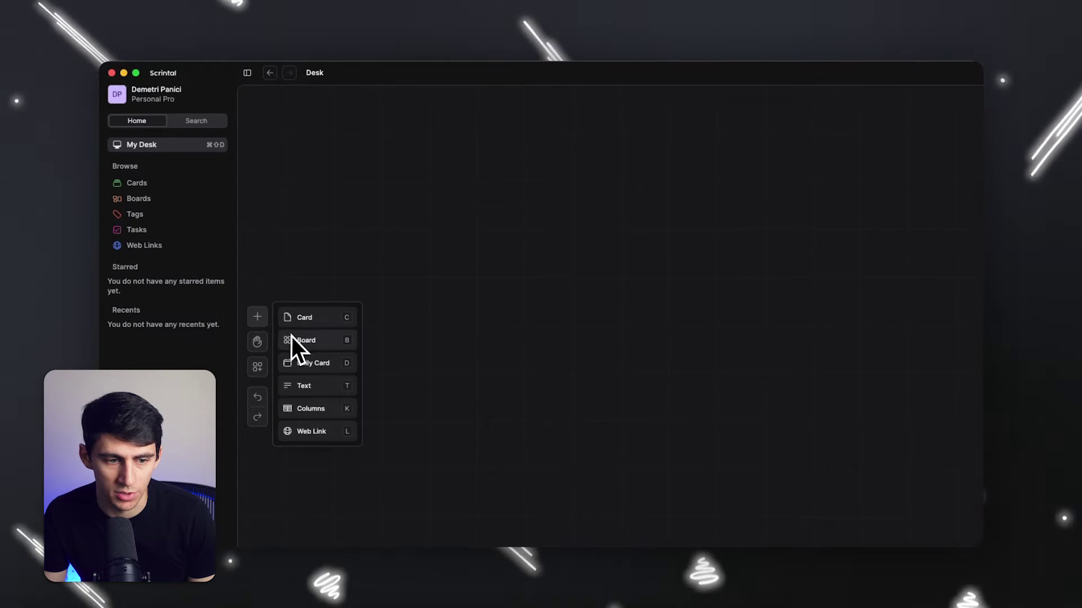
click(320, 317)
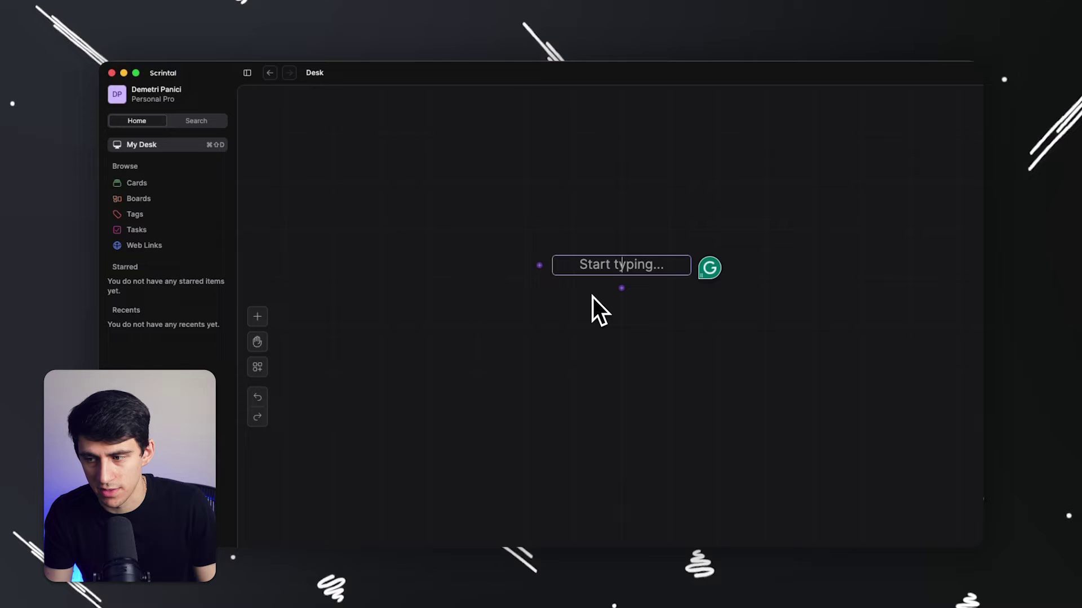
text(What ar)
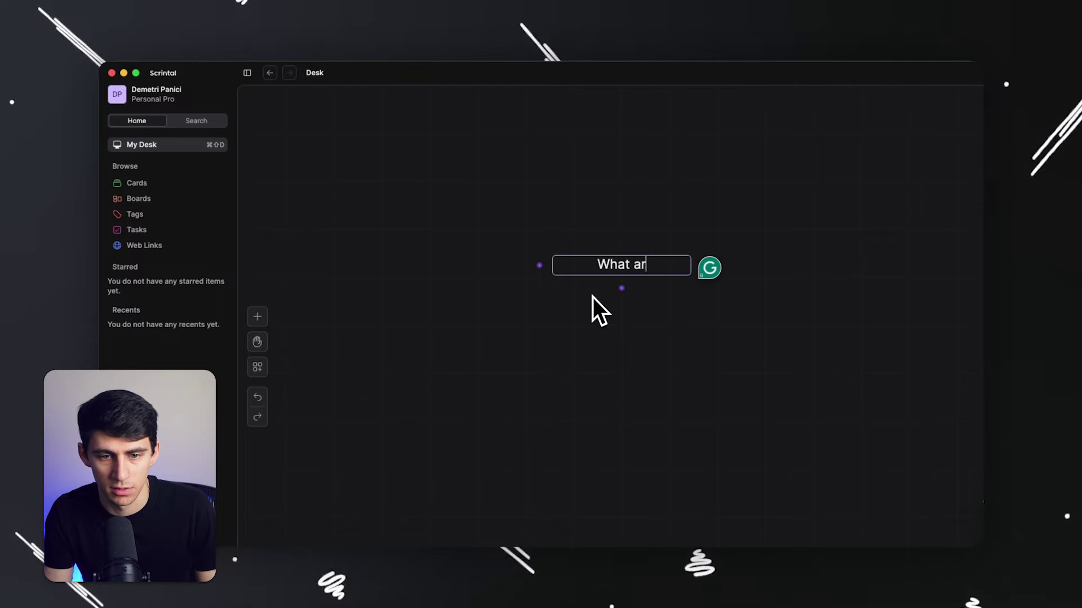
text(e the bottlenecks in r)
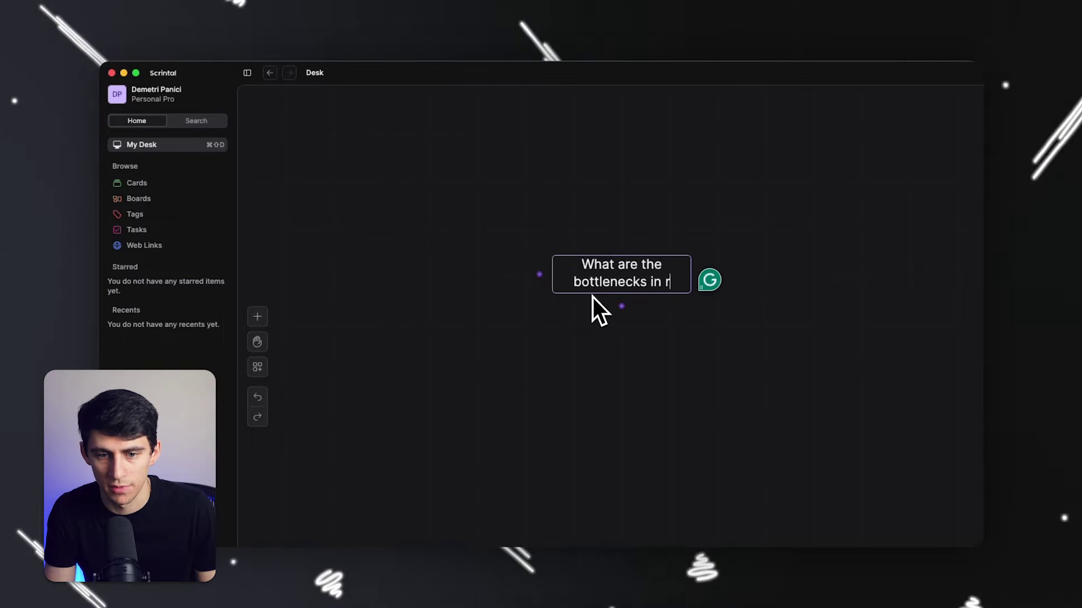
text(evenue and output that could be )
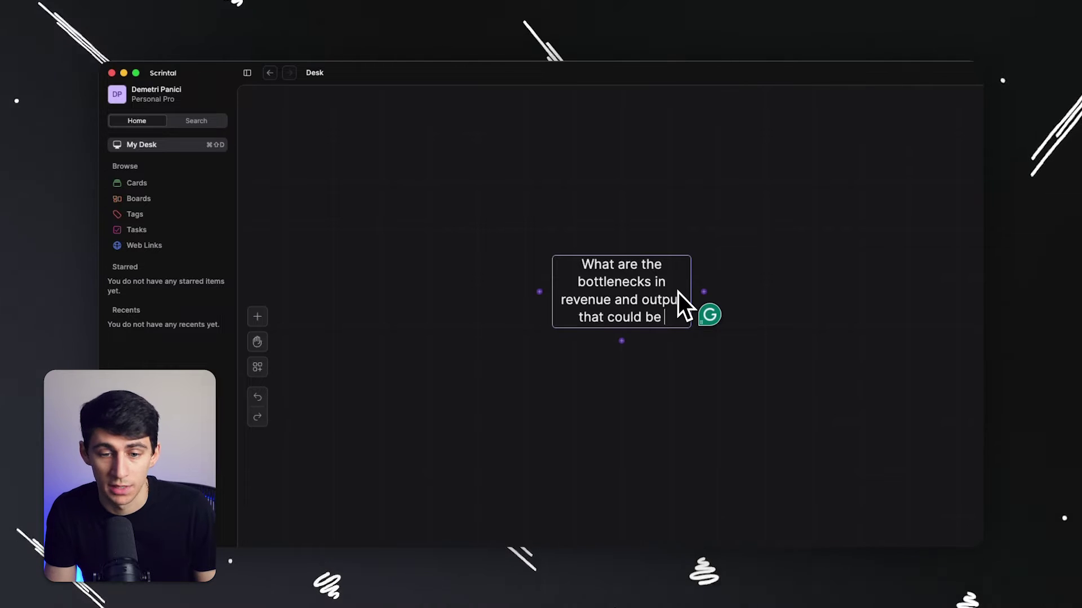
text(improved by )
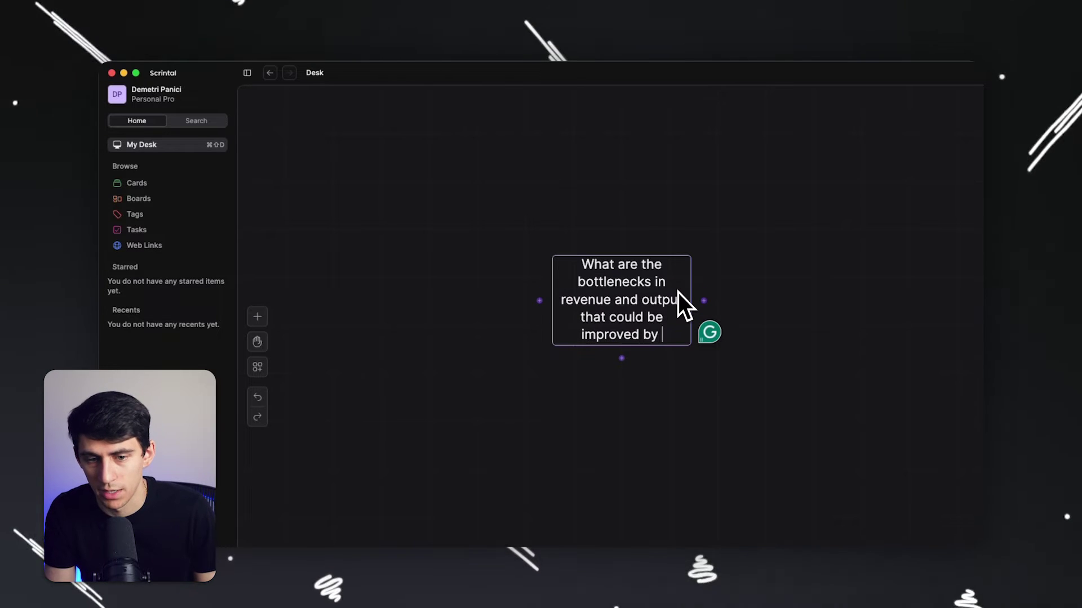
text(literally nagging people more?)
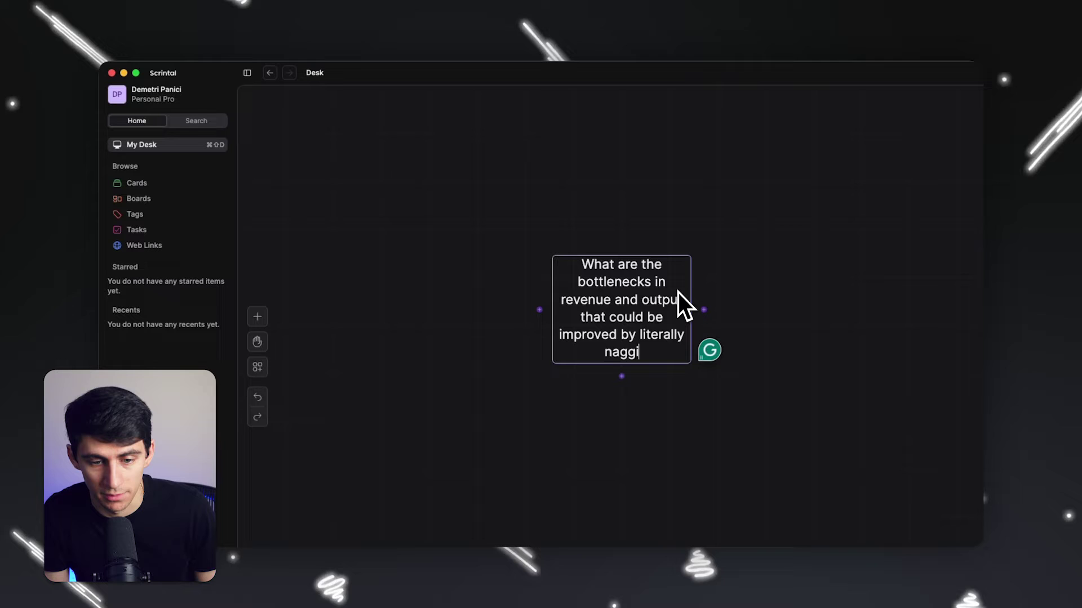
click(641, 397)
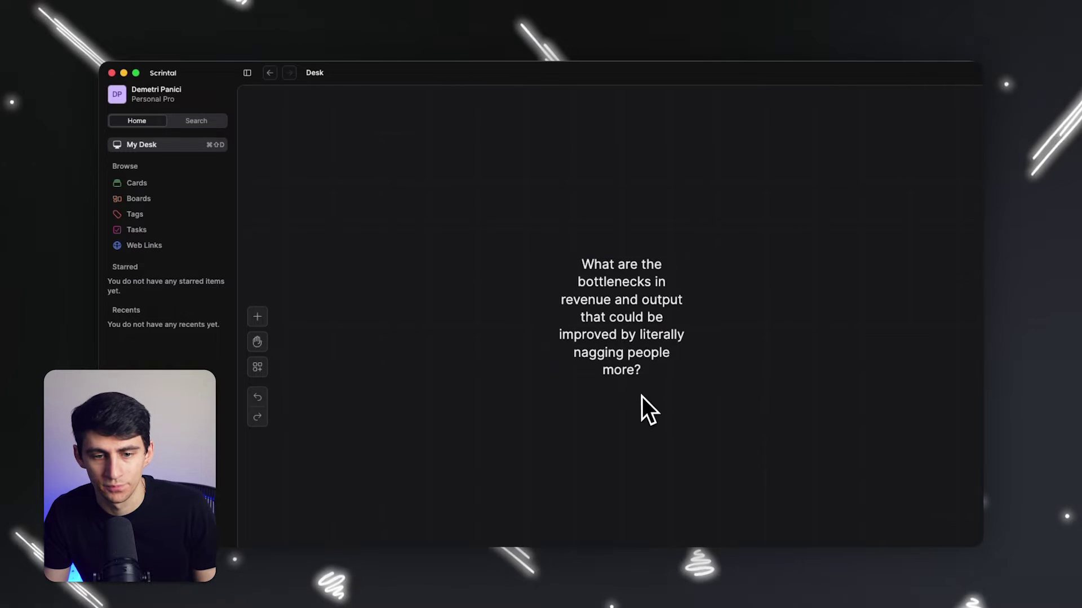
Step: Widen the question text block so it wraps to four lines and set its size to L
click(679, 346)
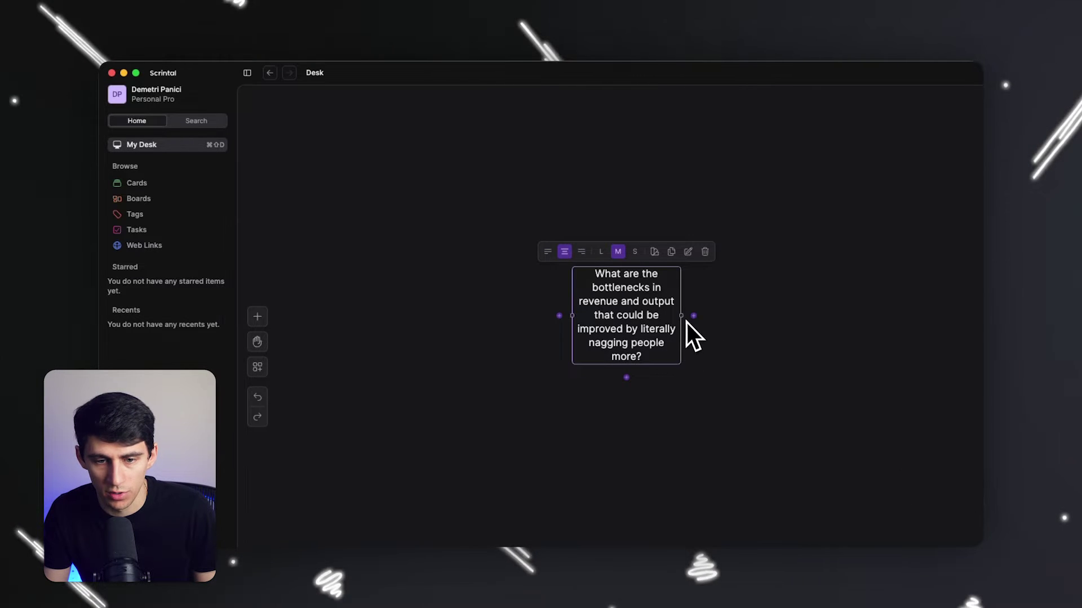
drag(682, 319, 731, 319)
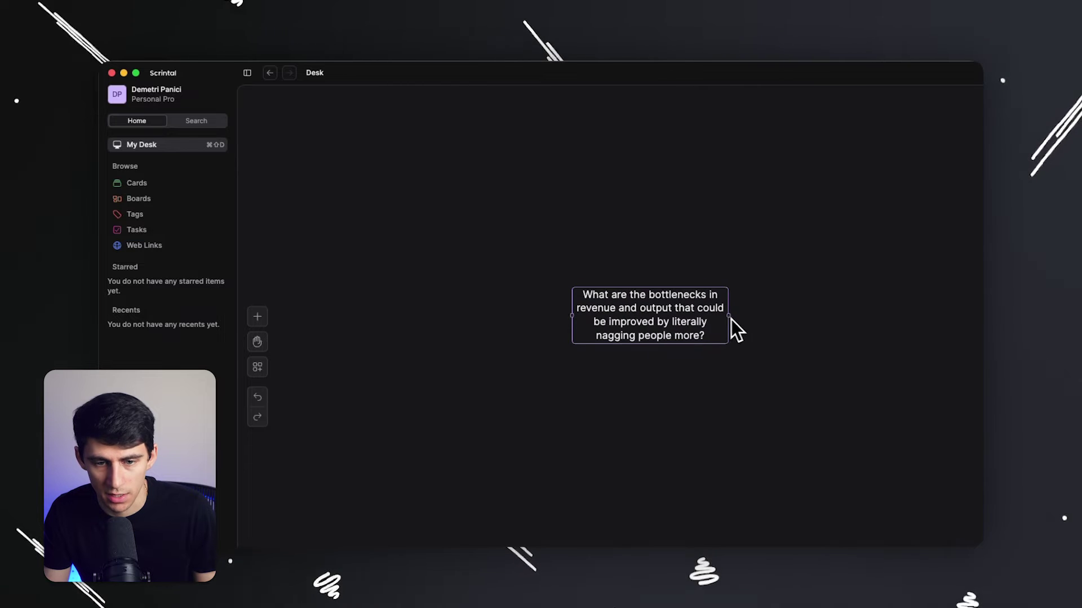
click(659, 314)
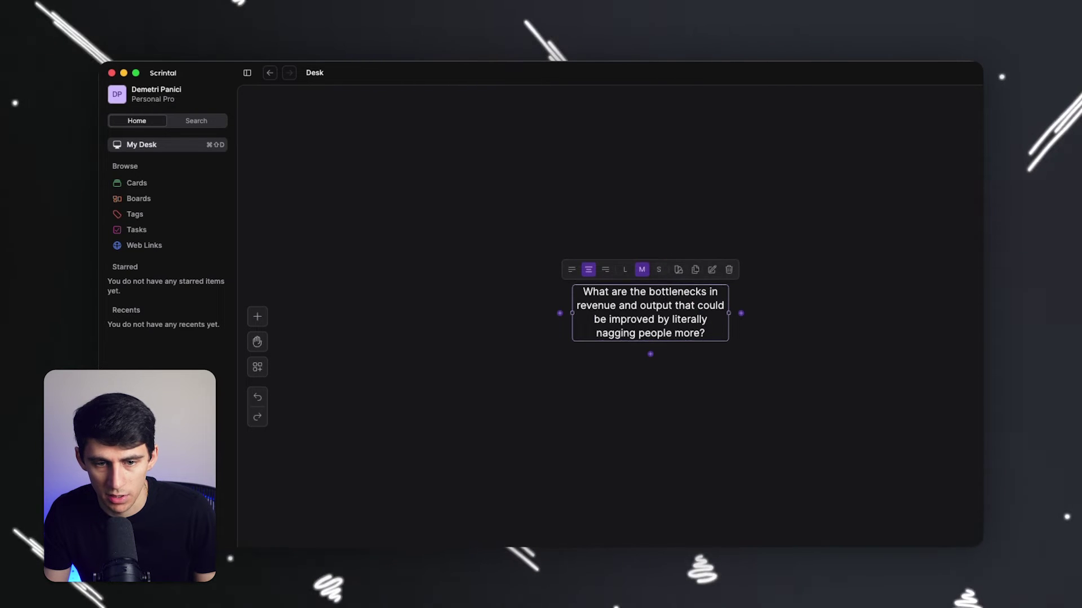
click(625, 269)
click(754, 397)
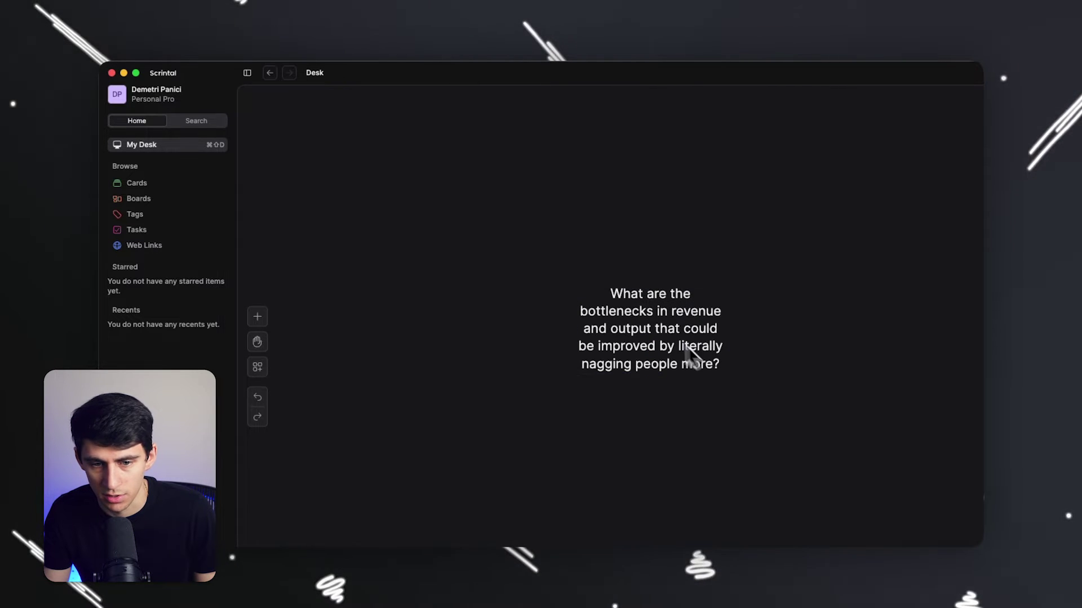
click(644, 317)
scroll(770, 352, down, 2)
click(793, 368)
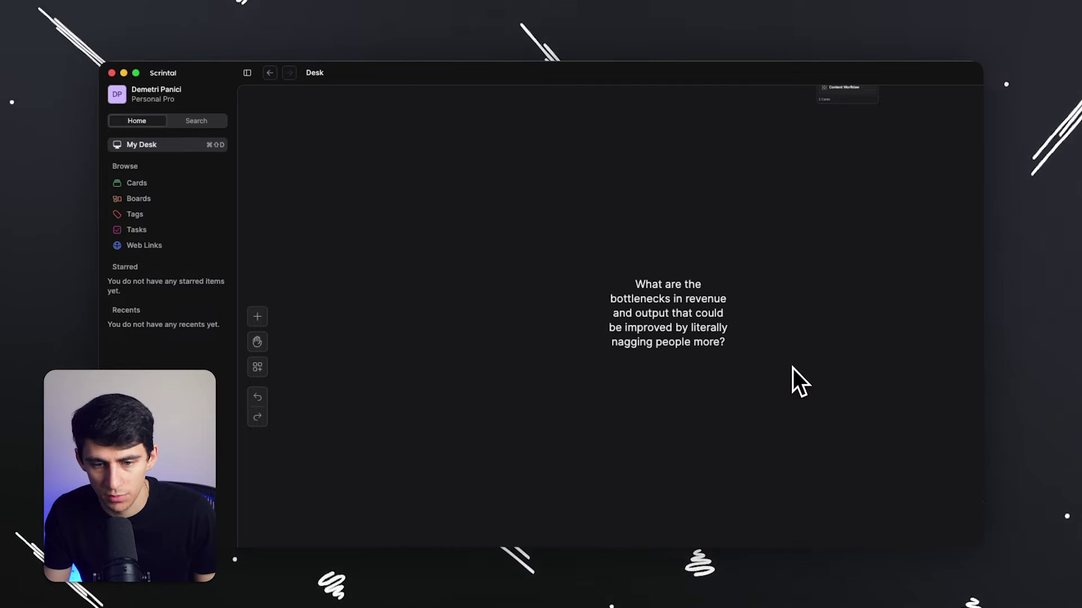
scroll(806, 369, up, 3)
scroll(791, 415, up, 2)
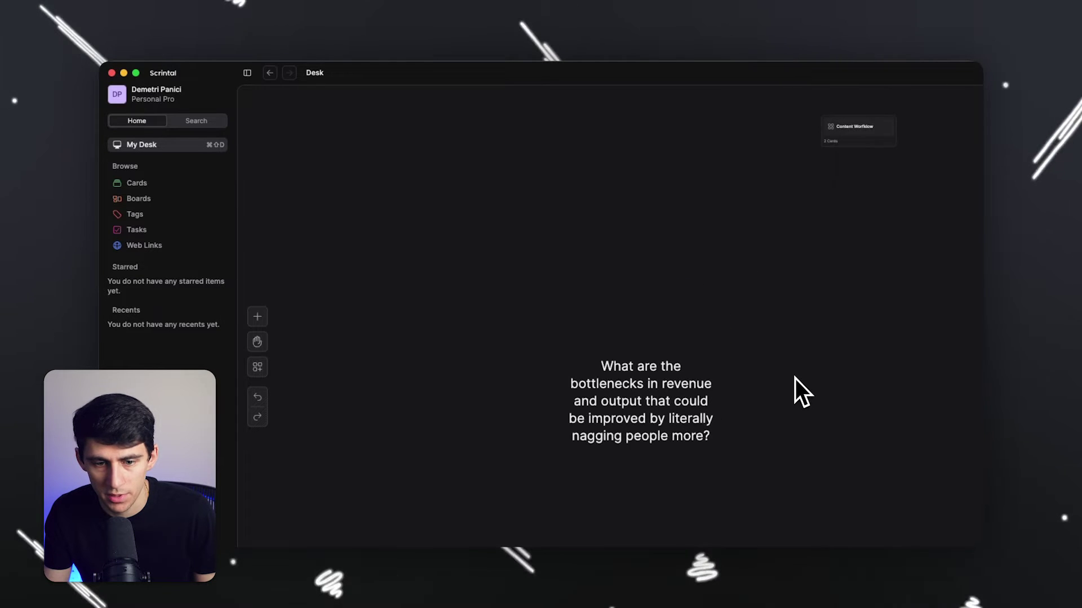
scroll(788, 386, up, 2)
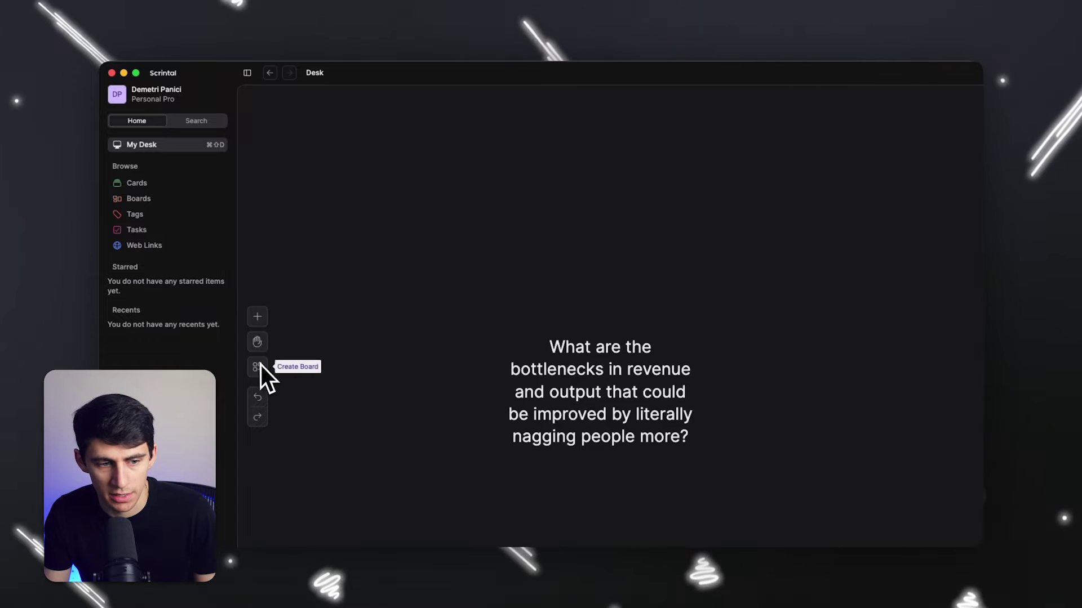
Step: Place a trial Untitled card on the desk beside the question
click(257, 317)
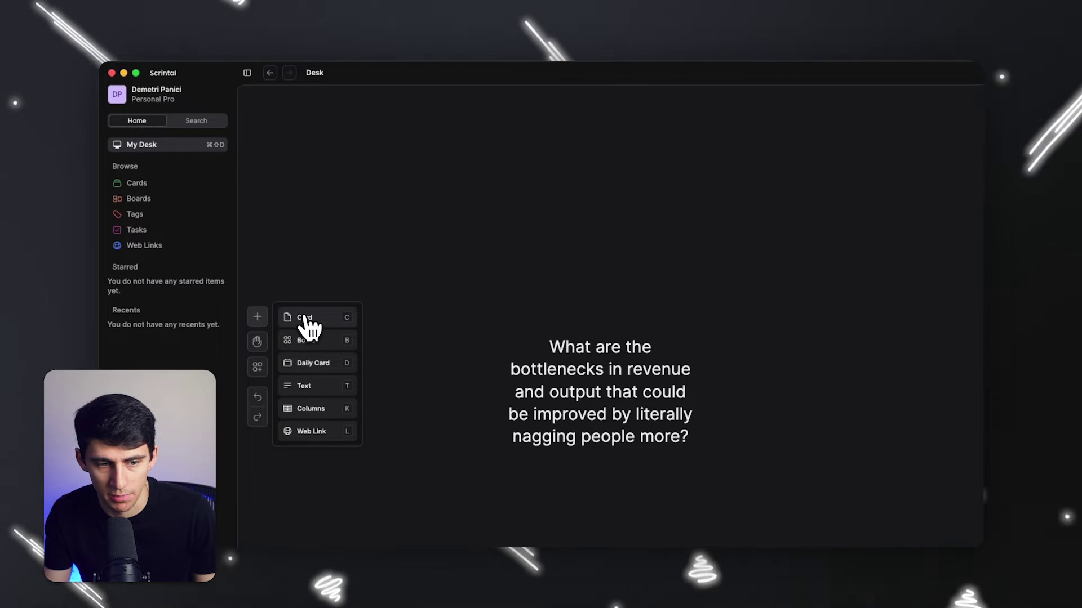
drag(308, 326, 873, 394)
click(898, 406)
click(873, 394)
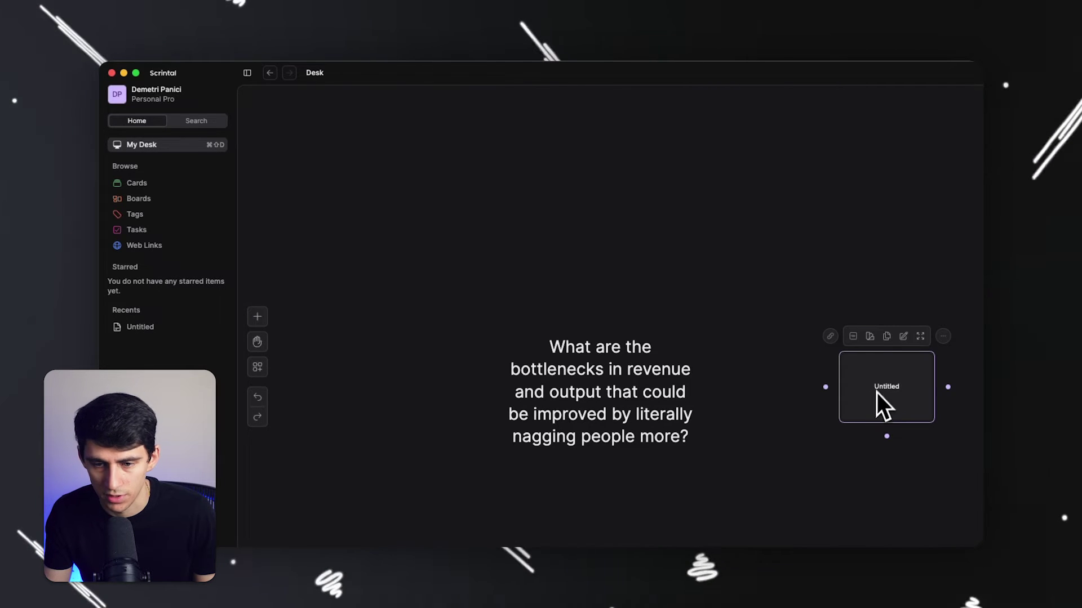
double_click(885, 386)
Step: Create a trial board below the Untitled card, open it, return to the desk and delete it
right_click(859, 461)
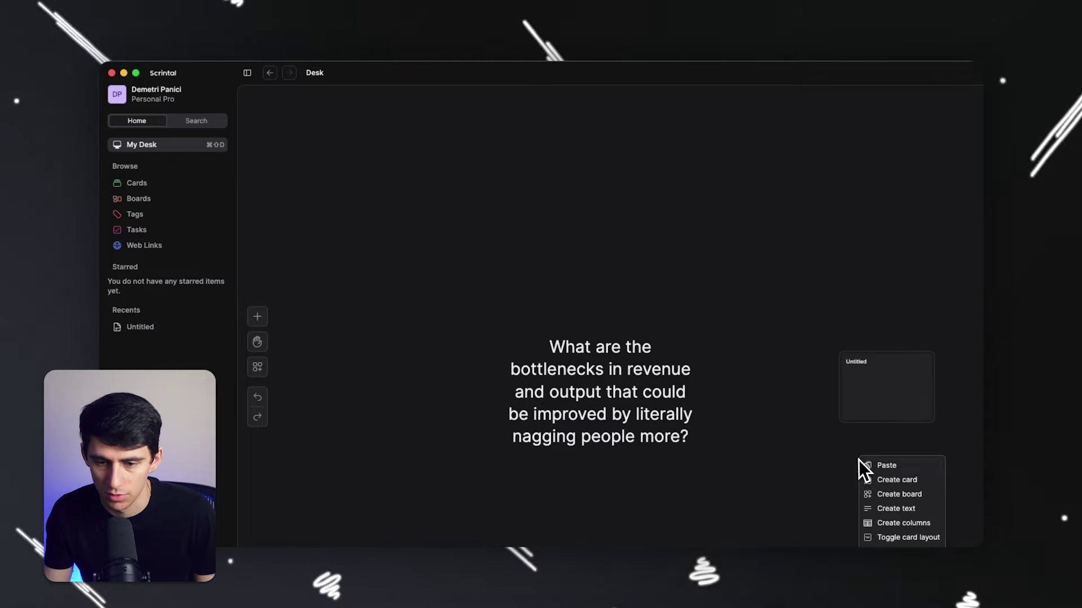
click(886, 494)
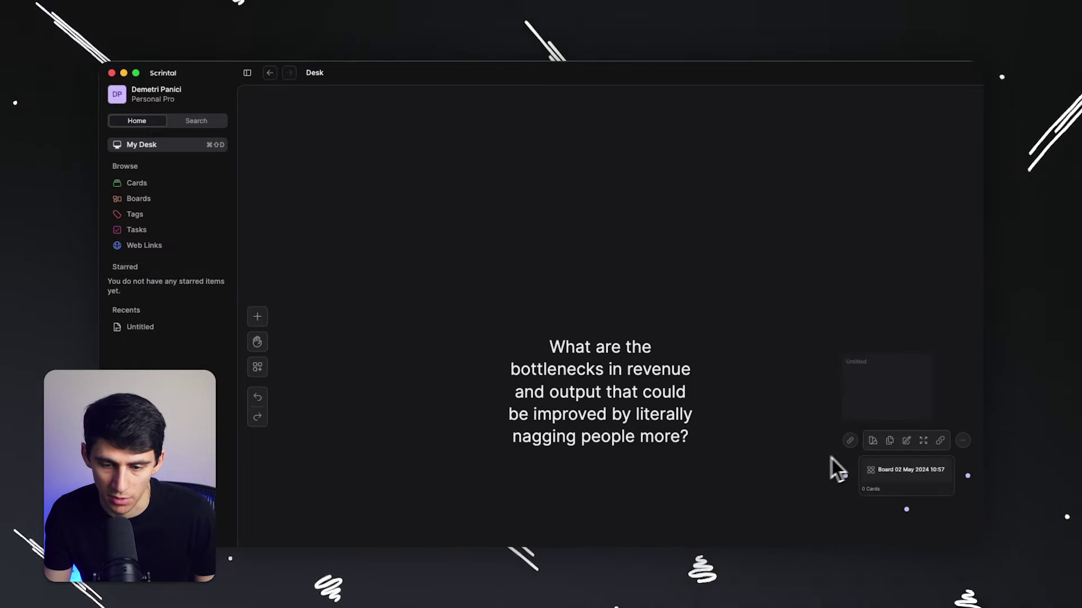
double_click(929, 484)
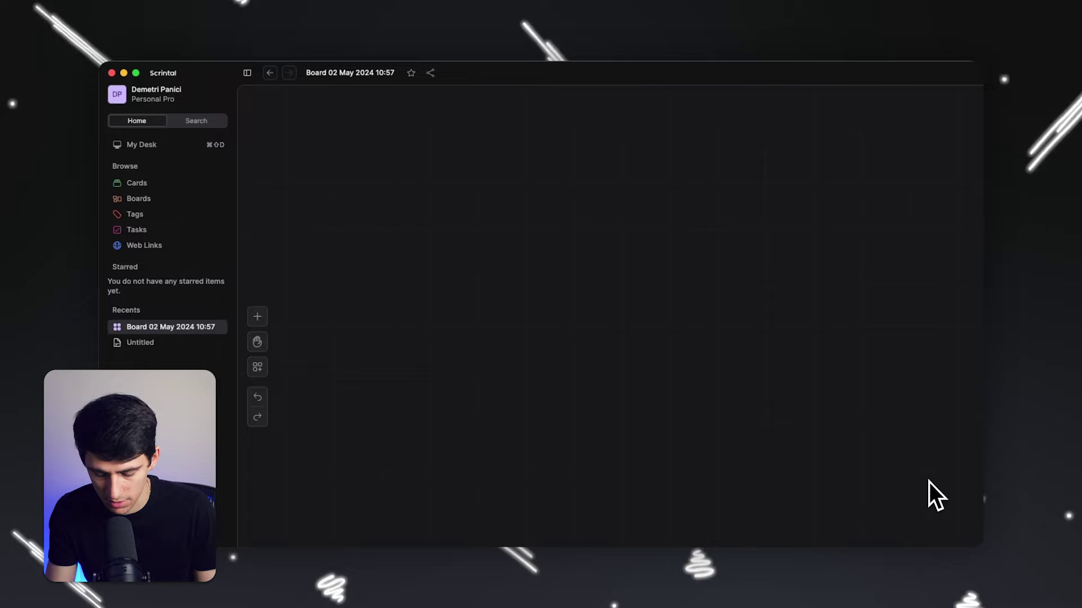
click(270, 73)
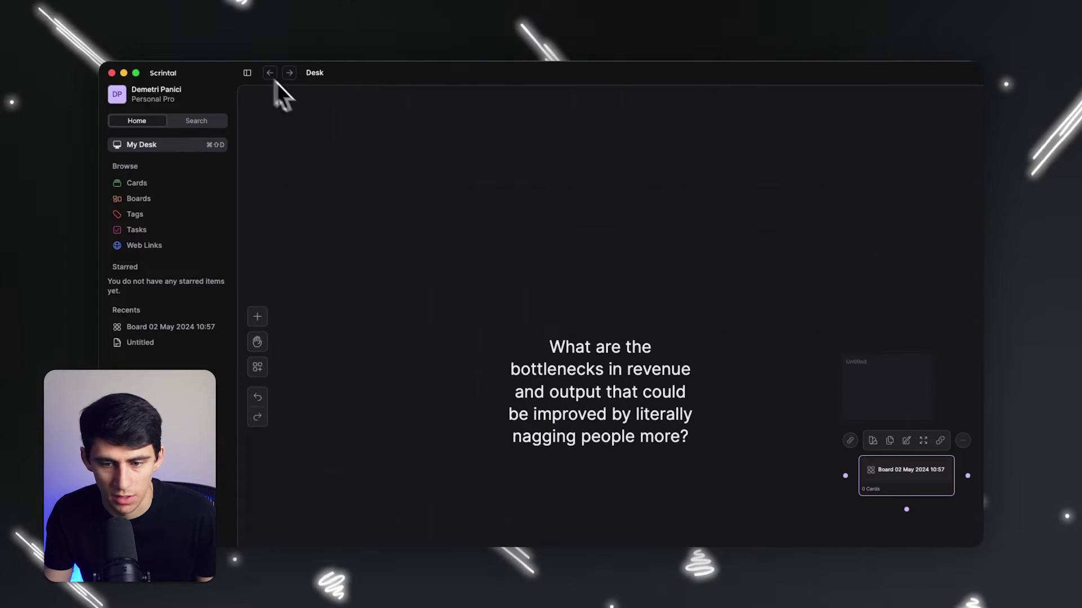
right_click(907, 472)
click(931, 502)
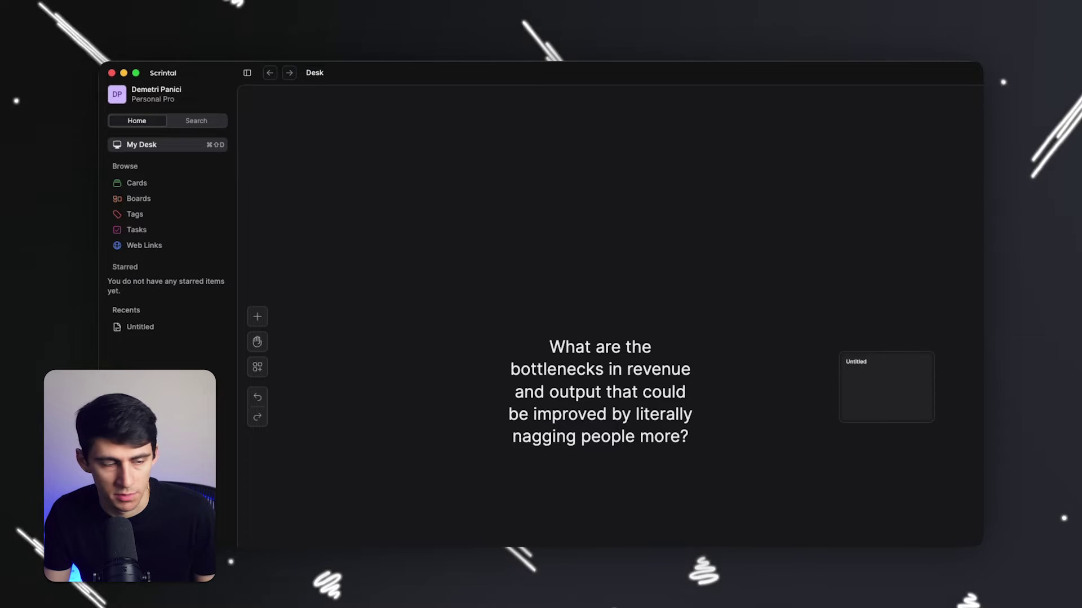
Step: Delete the Untitled card and create the new board Board 02 May 2024 10:57 in empty desk space
right_click(848, 390)
key(Delete)
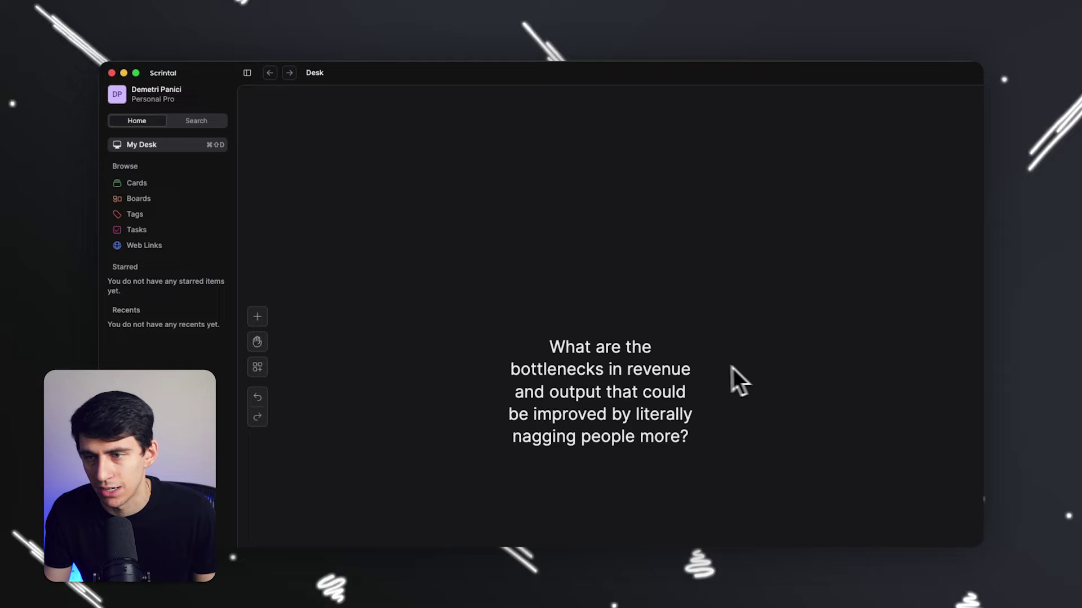
right_click(845, 368)
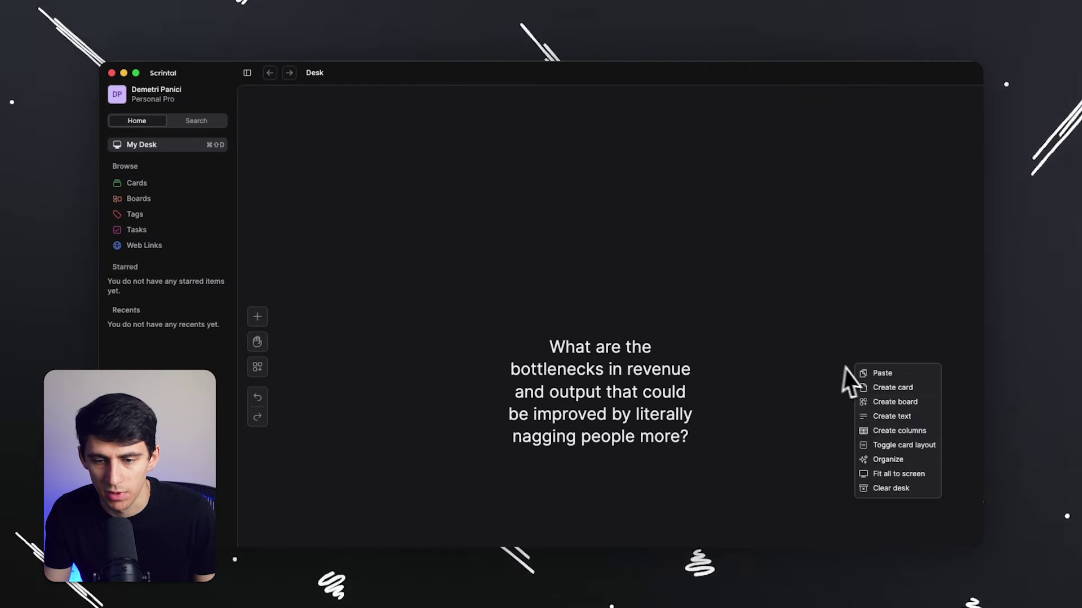
click(877, 402)
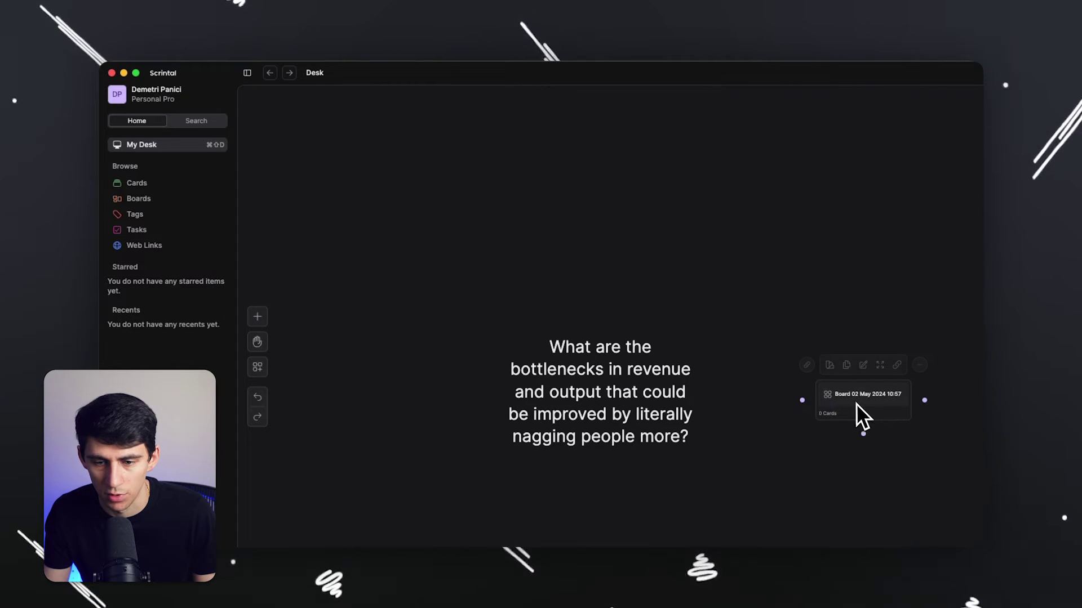
Step: Rename the new board to 'The Nagging Pillars of Success'
double_click(855, 399)
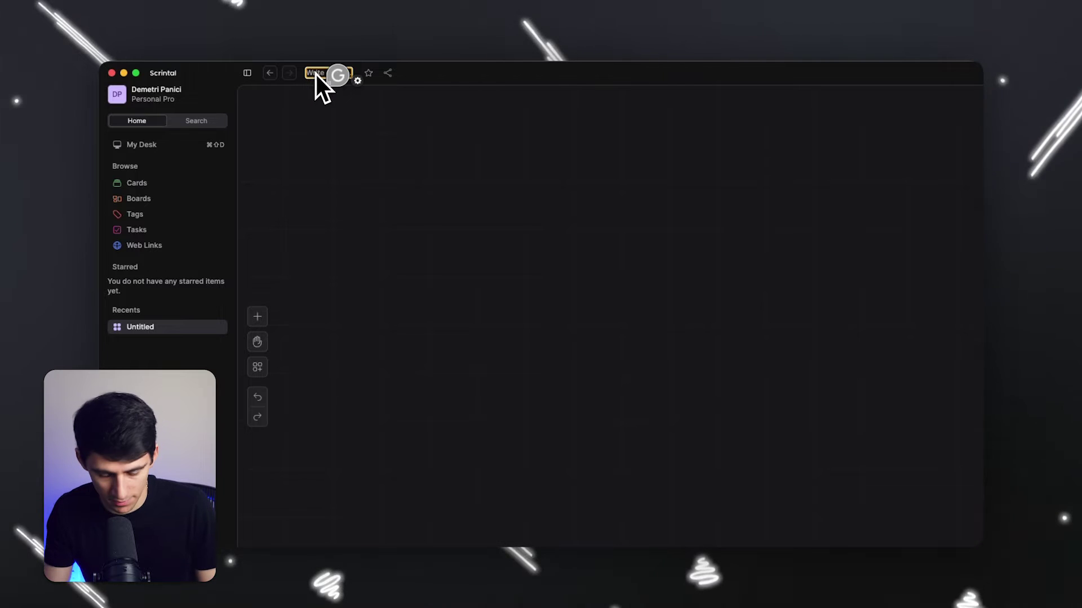
text(The Nagging Pillars of Success)
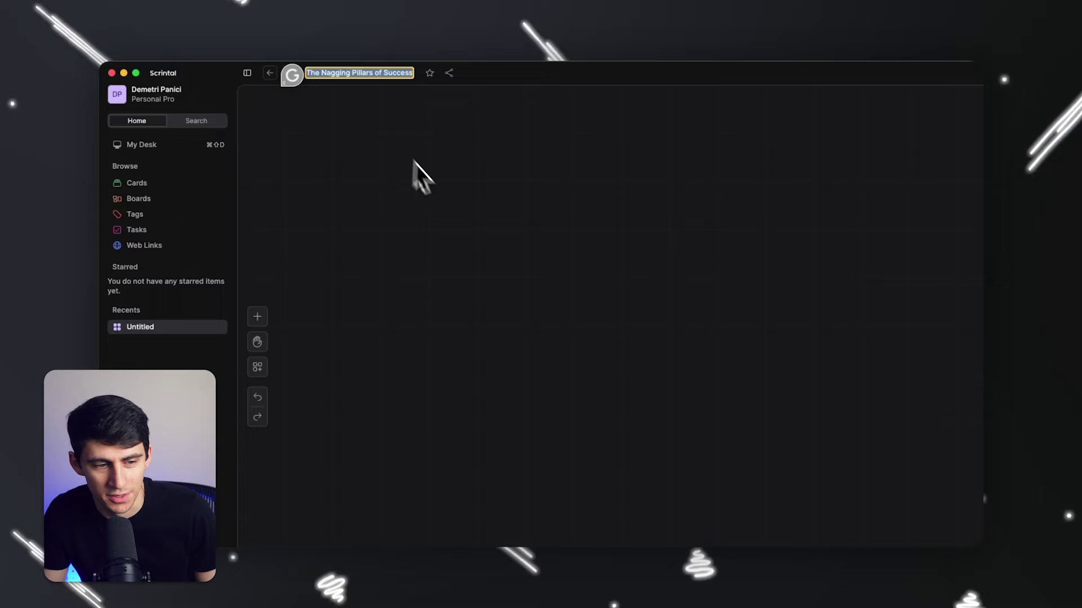
key(Return)
text(The Nagging Pillars of Success)
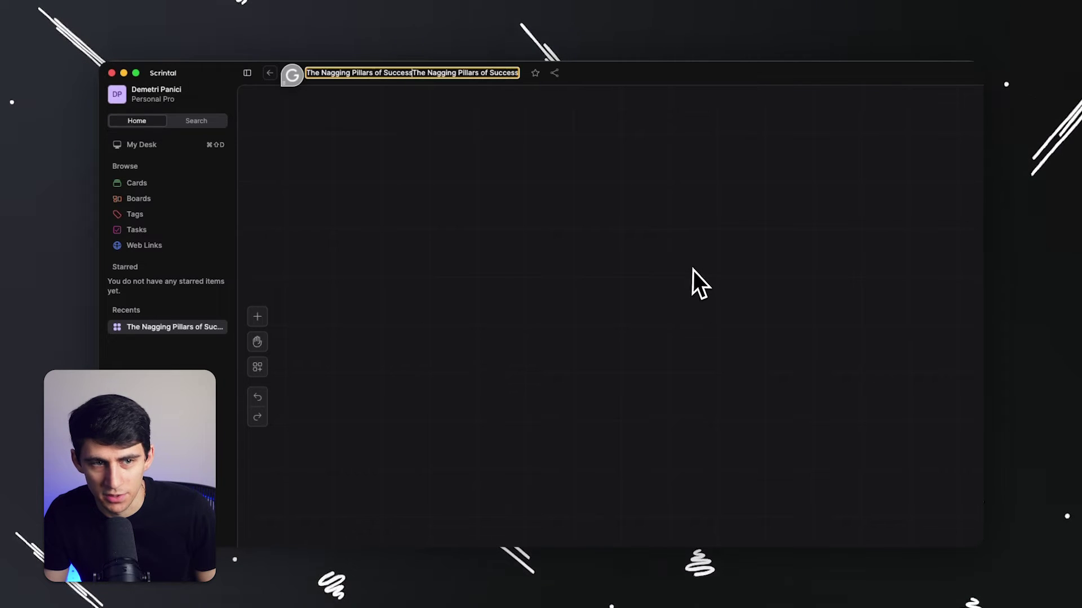
key(super+z)
Step: Add a text box containing the pasted title 'The Nagging Pillars of Success' at size L
click(257, 317)
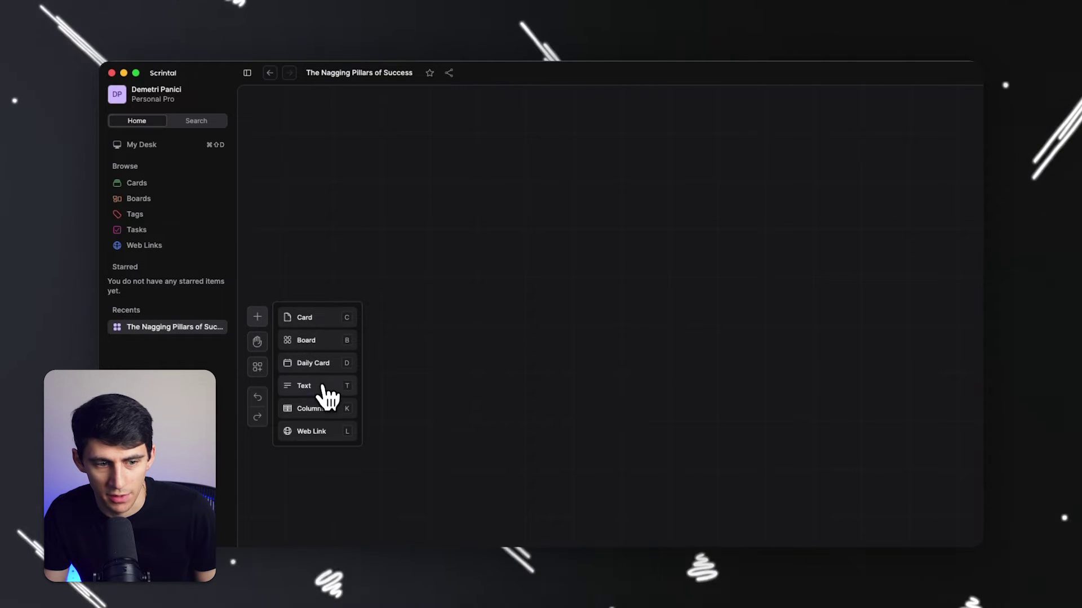
click(325, 399)
click(755, 322)
text(of Success)
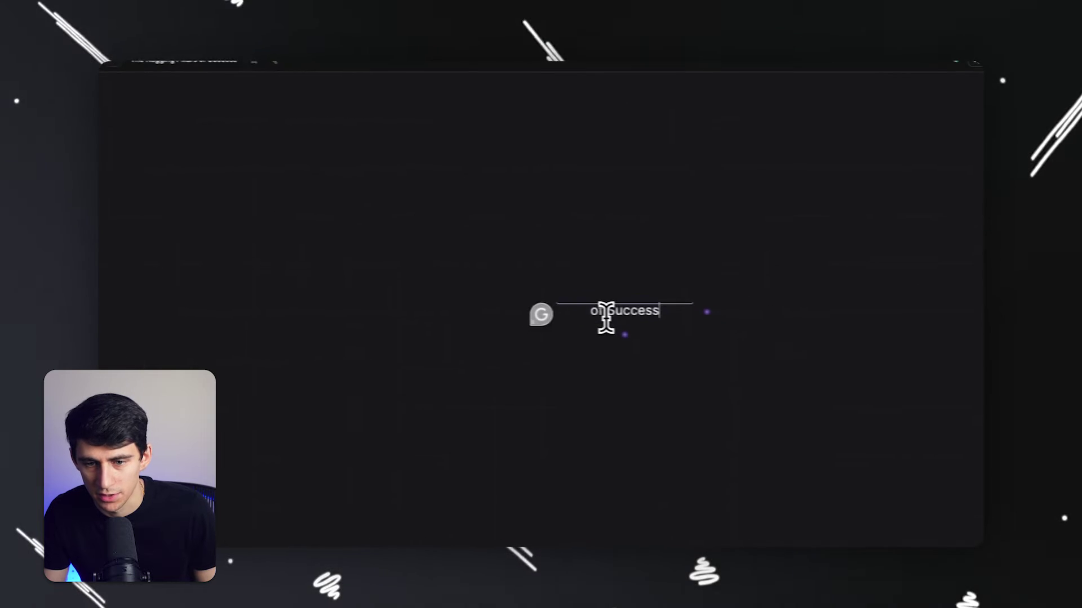
double_click(584, 310)
key(super+a)
text(The Nagging Pillars of Success)
key(Escape)
click(573, 284)
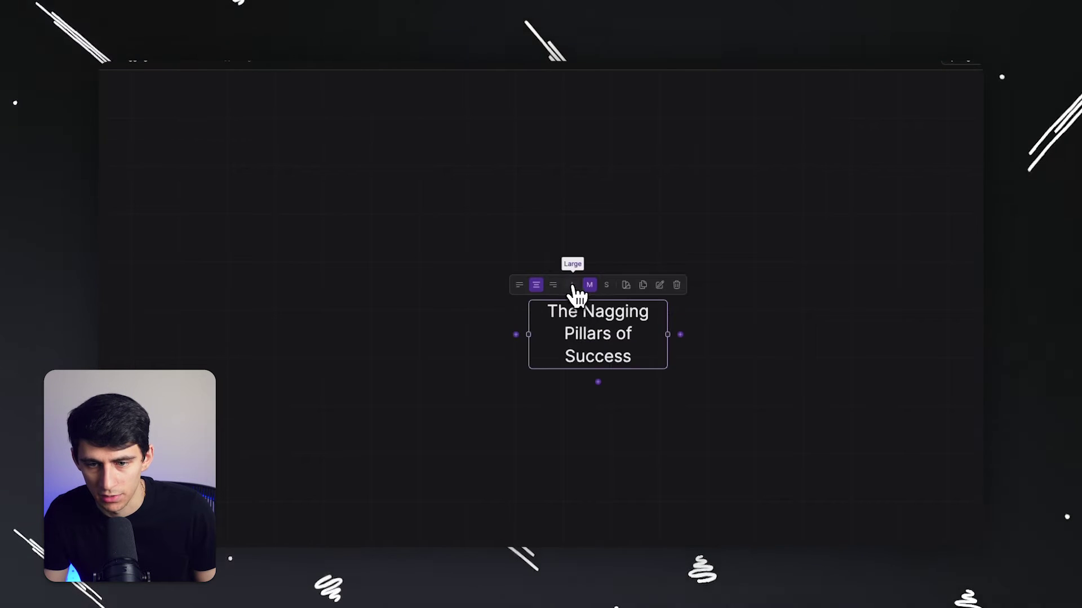
Step: Make the title text box pink and pan the canvas so the title sits higher
double_click(614, 326)
click(661, 298)
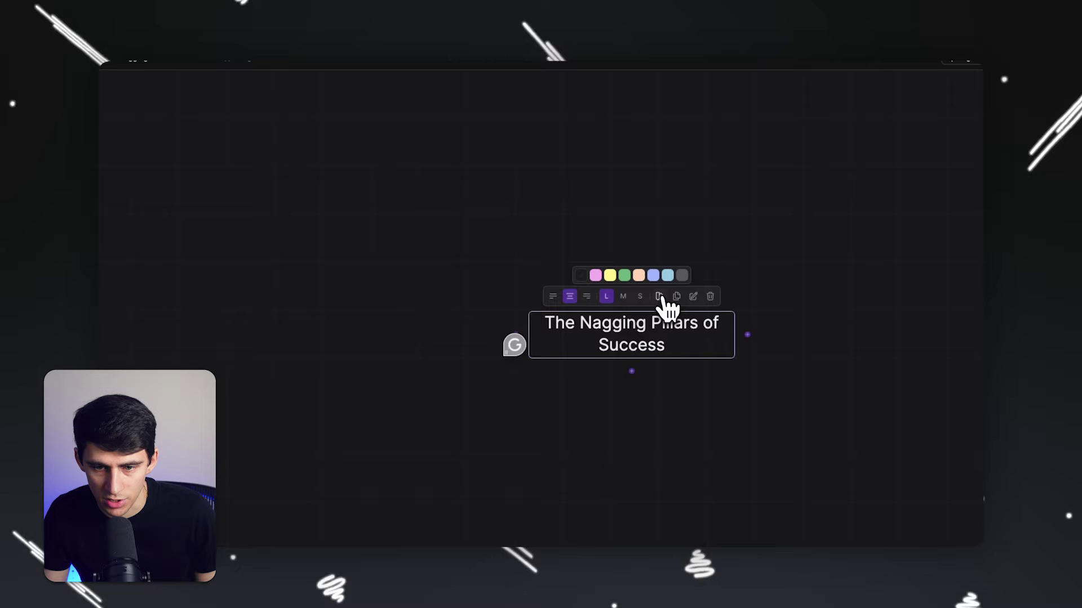
click(595, 276)
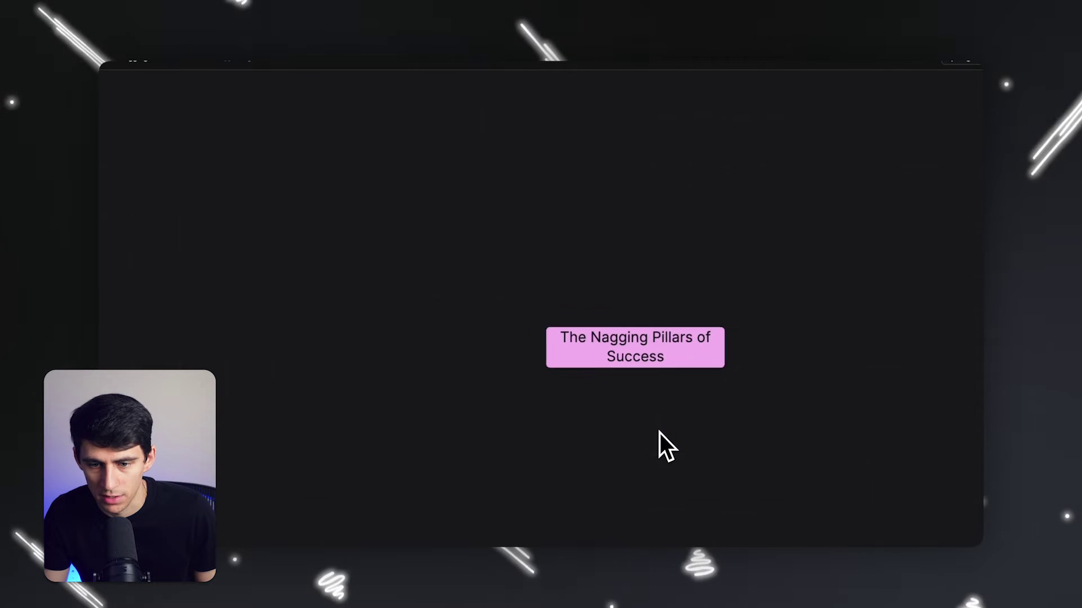
right_click(681, 441)
click(583, 439)
mouse_move(96, 333)
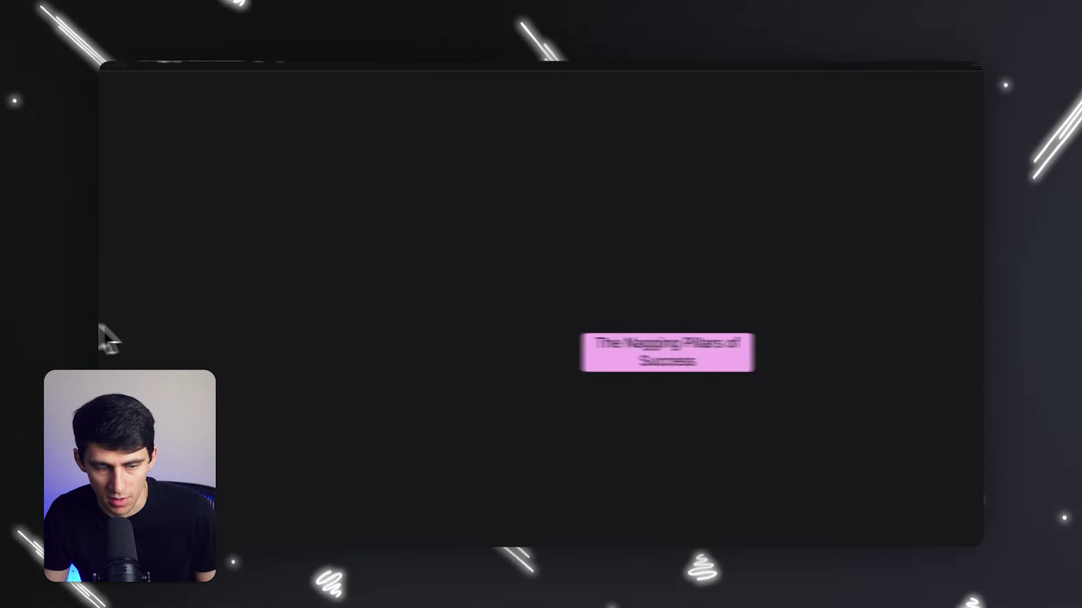
drag(825, 437, 777, 427)
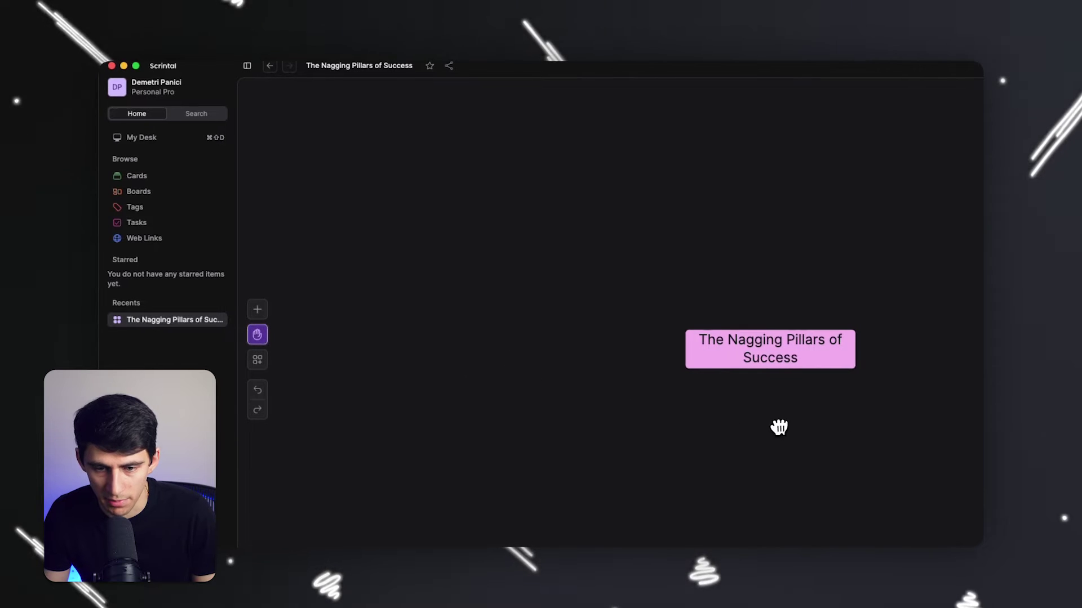
key(m)
click(257, 334)
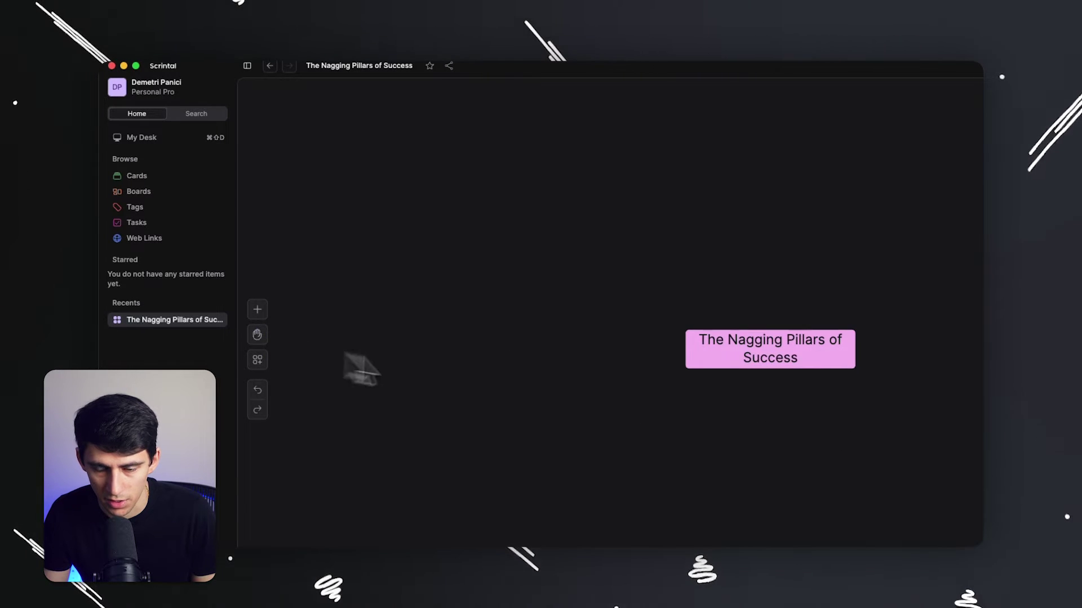
drag(797, 425, 758, 397)
scroll(759, 397, down, 3)
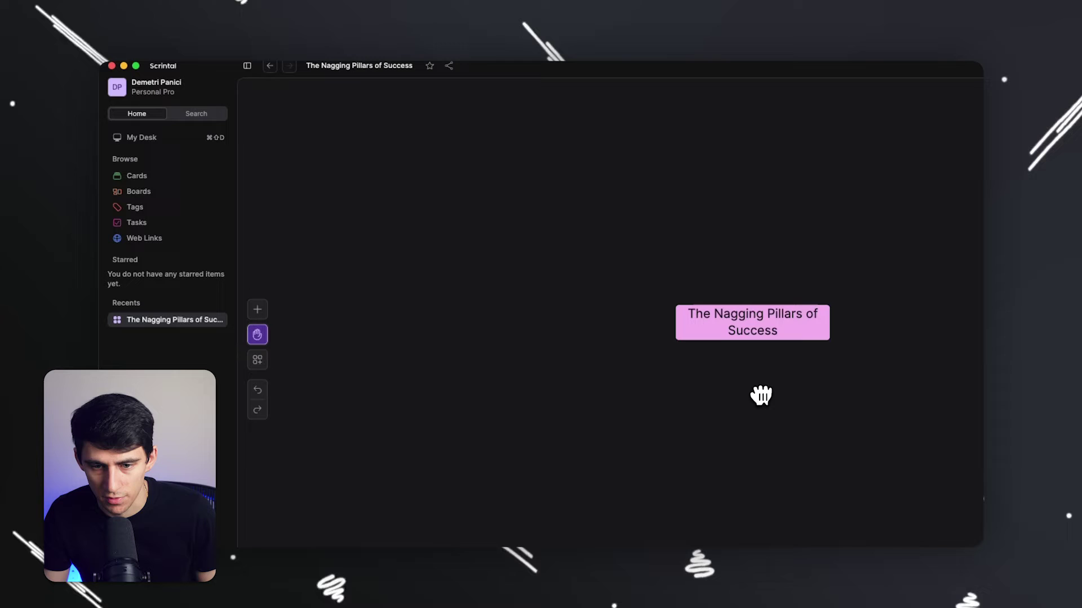
Step: Add a card below the pink title and name it 'Nagging Potential Leads'
click(261, 312)
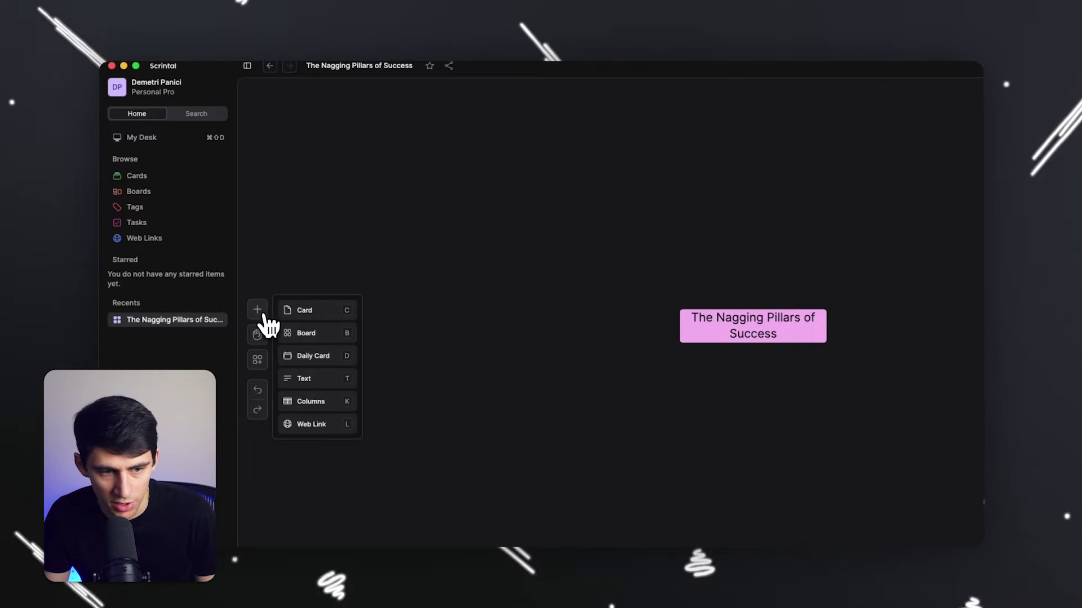
drag(316, 330, 518, 390)
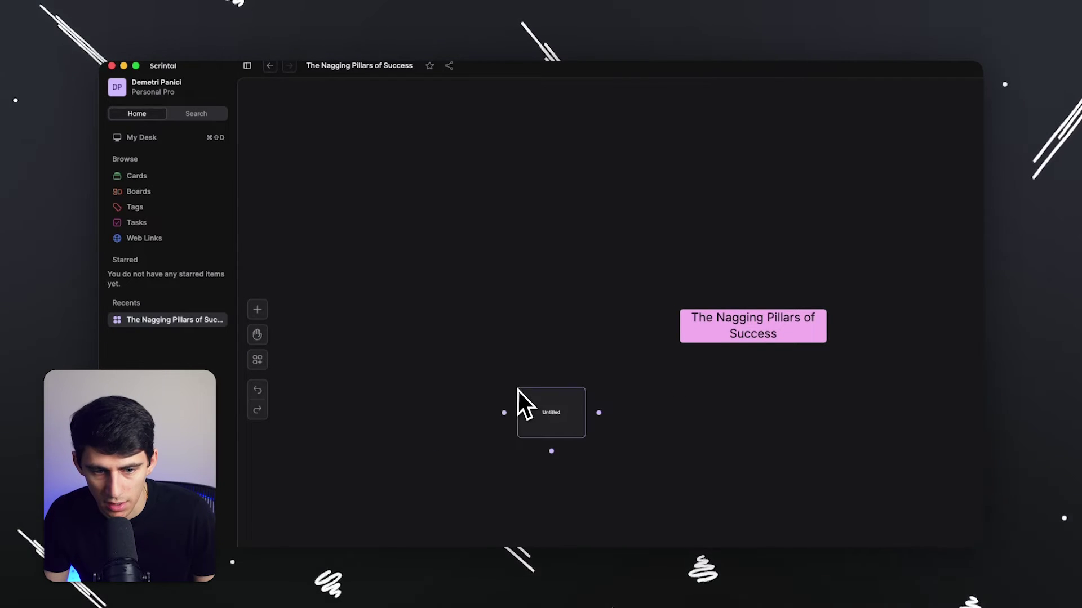
double_click(558, 414)
click(558, 414)
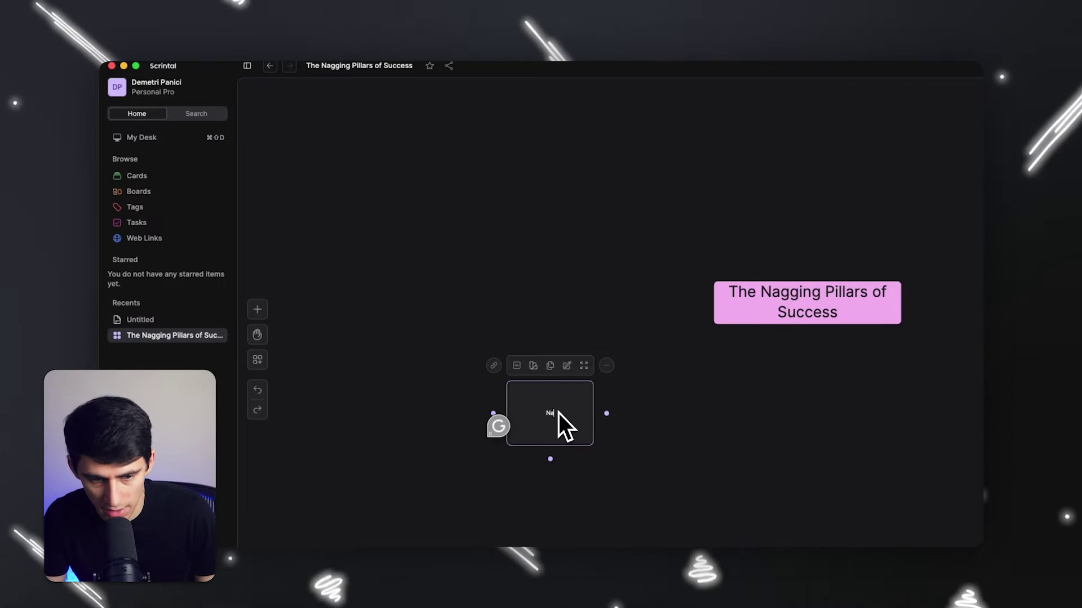
text(Nagging Patential Leads)
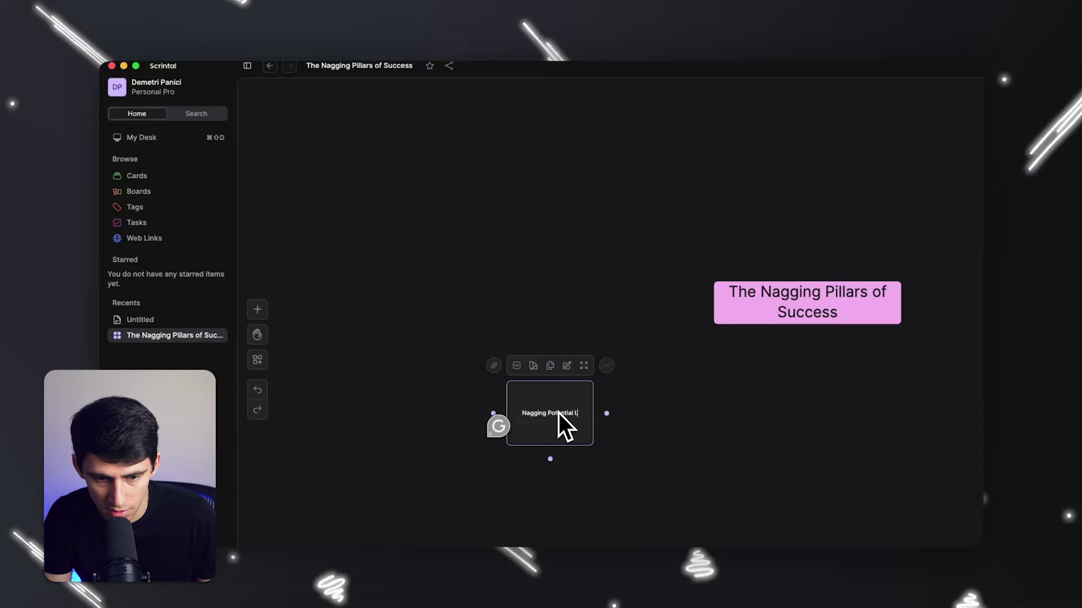
click(556, 479)
Step: Reselect the Nagging Potential Leads card and select its whole title for correction
click(562, 419)
click(642, 423)
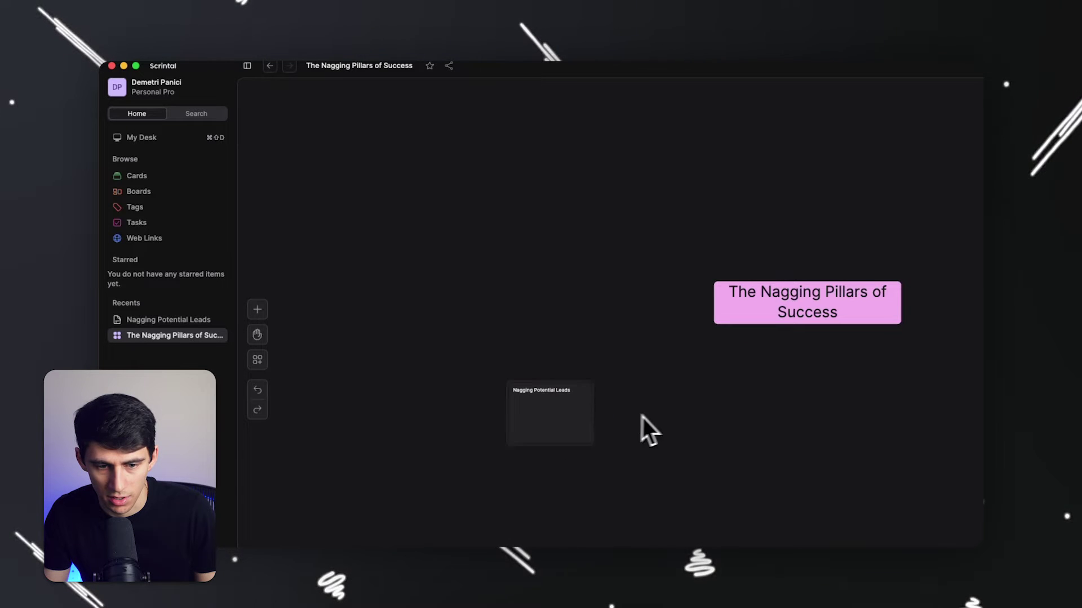
click(544, 419)
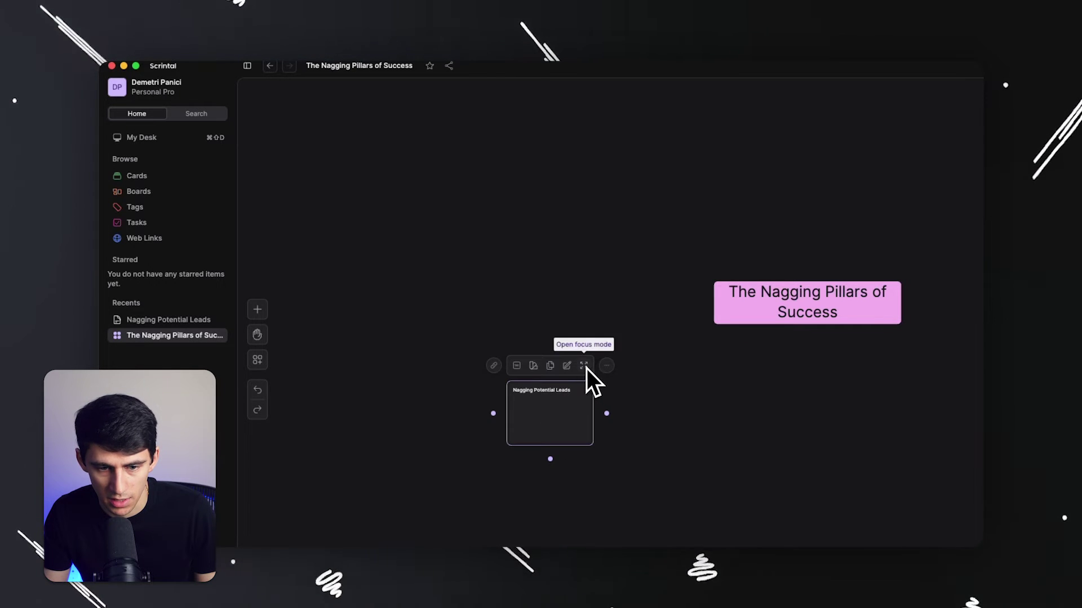
click(567, 366)
double_click(562, 390)
key(super+a)
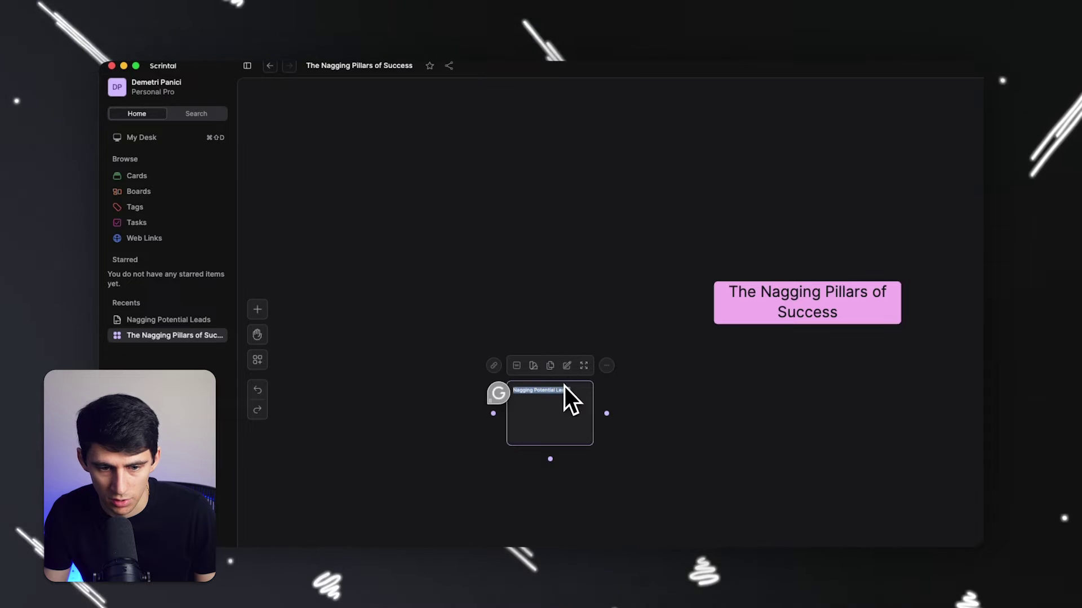
Step: Create a card linked from Nagging Potential Leads titled 'Current Content Nagging'
click(657, 471)
click(560, 427)
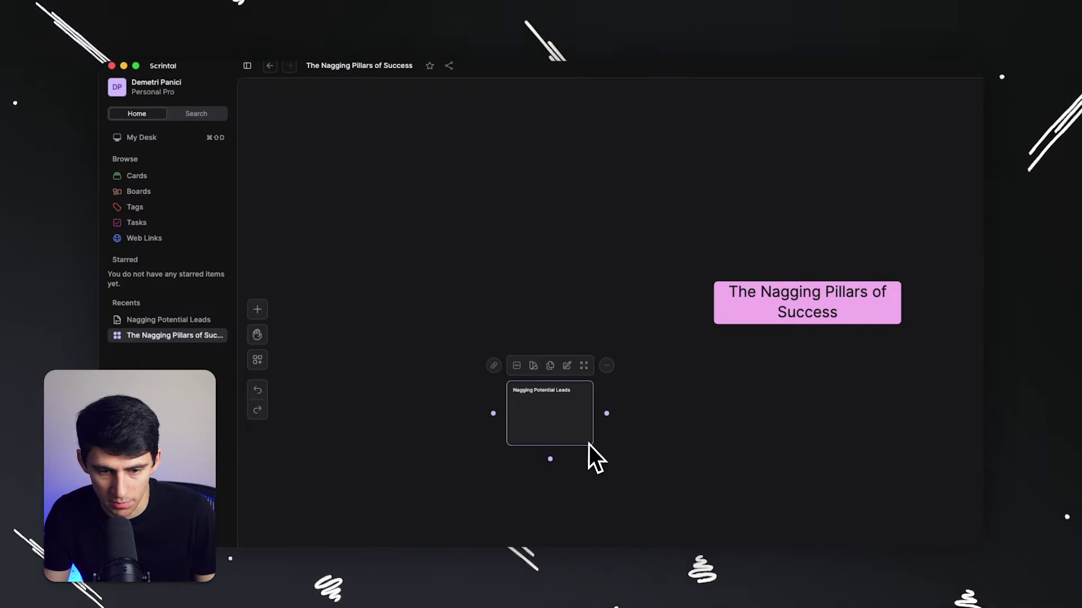
drag(606, 413, 705, 414)
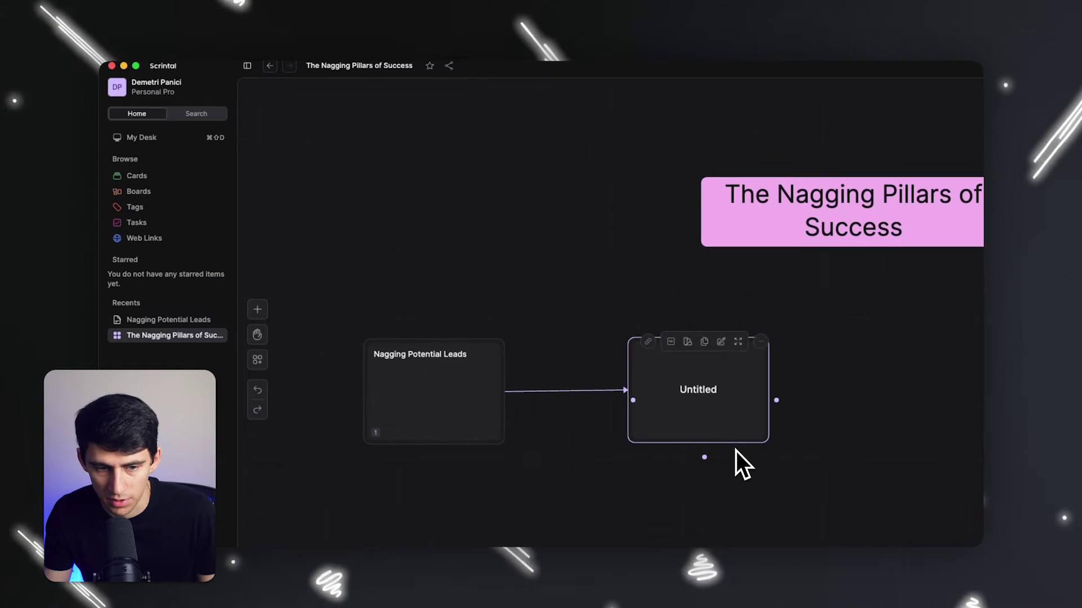
text(NC)
key(BackSpace)
key(BackSpace)
text(Current)
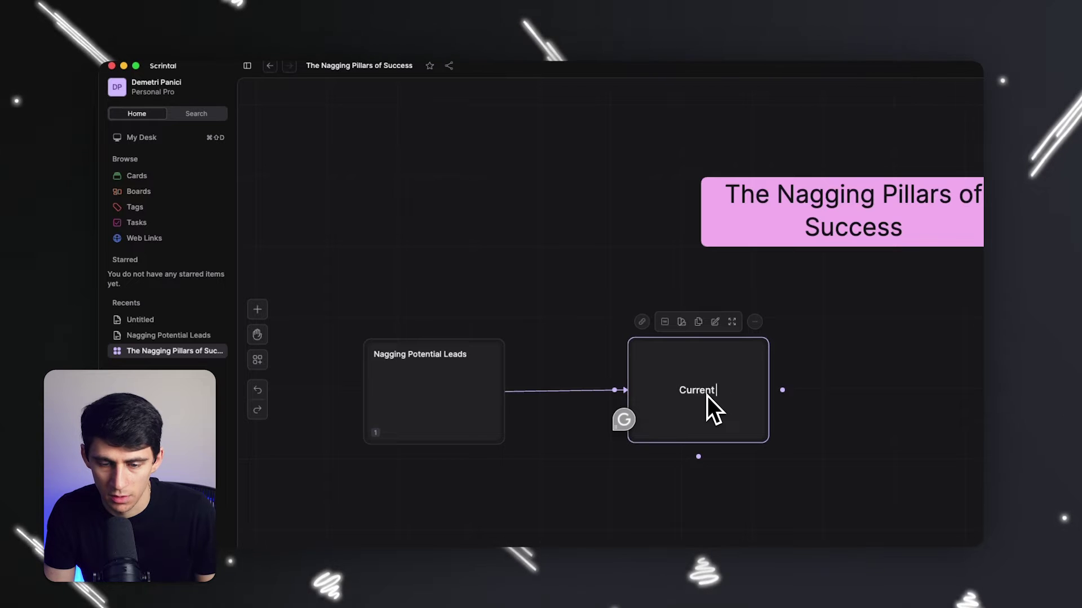
text( Content Nagging)
click(775, 507)
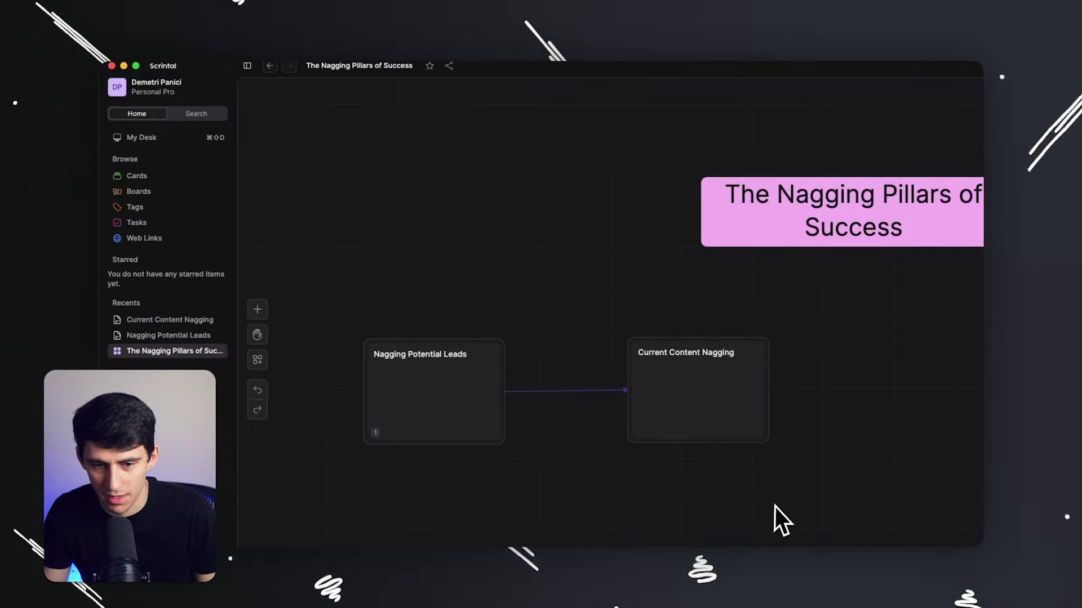
Step: Chain linked cards 'Potential Content Nagging' and 'Finished Content Nagging' after Current Content Nagging
mouse_move(745, 378)
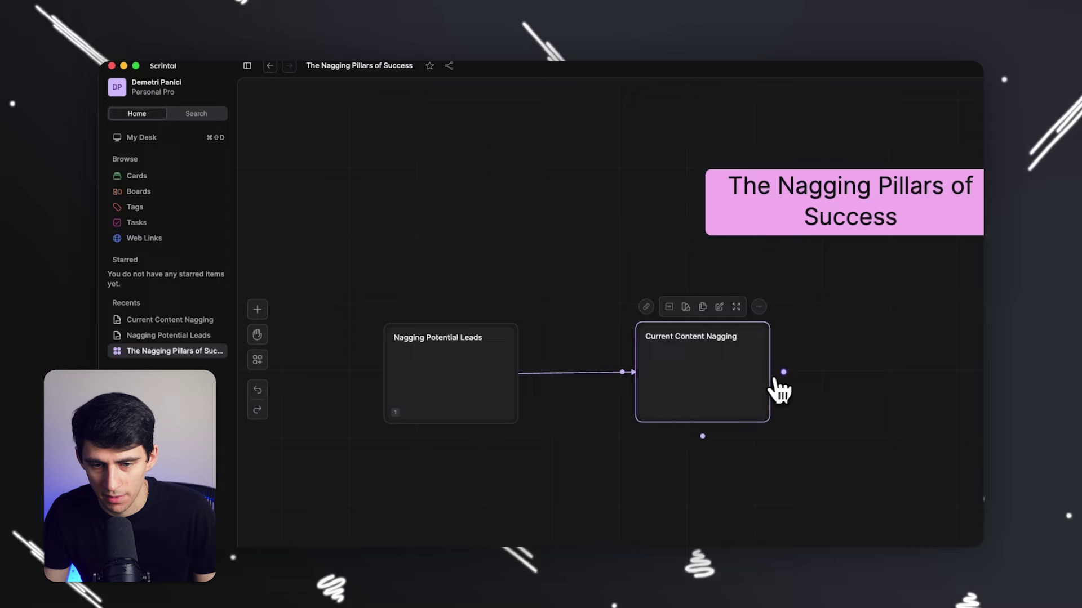
drag(781, 374, 932, 376)
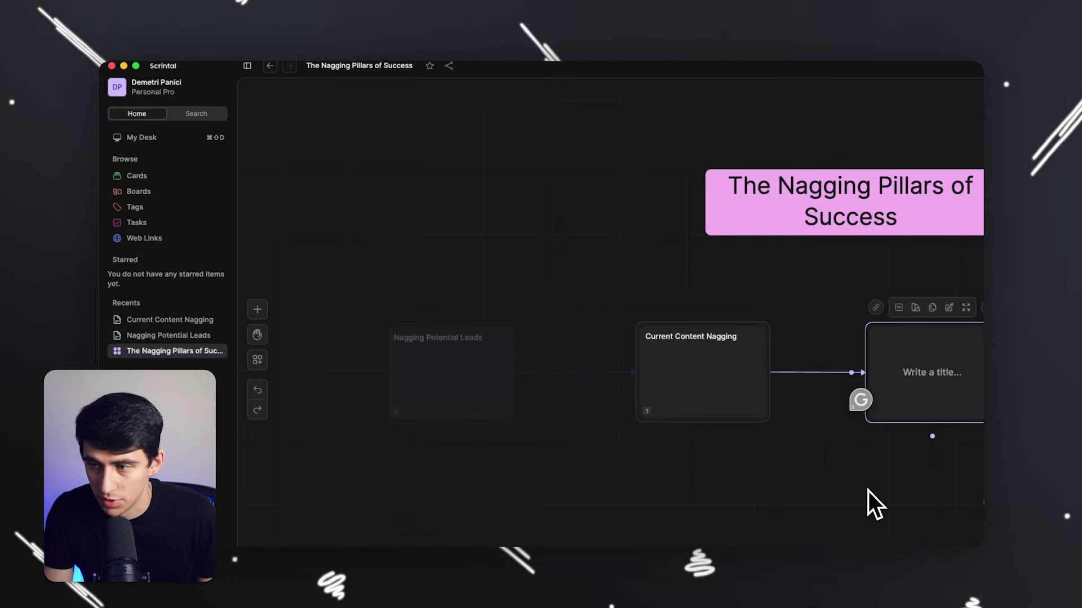
text(Potential Content)
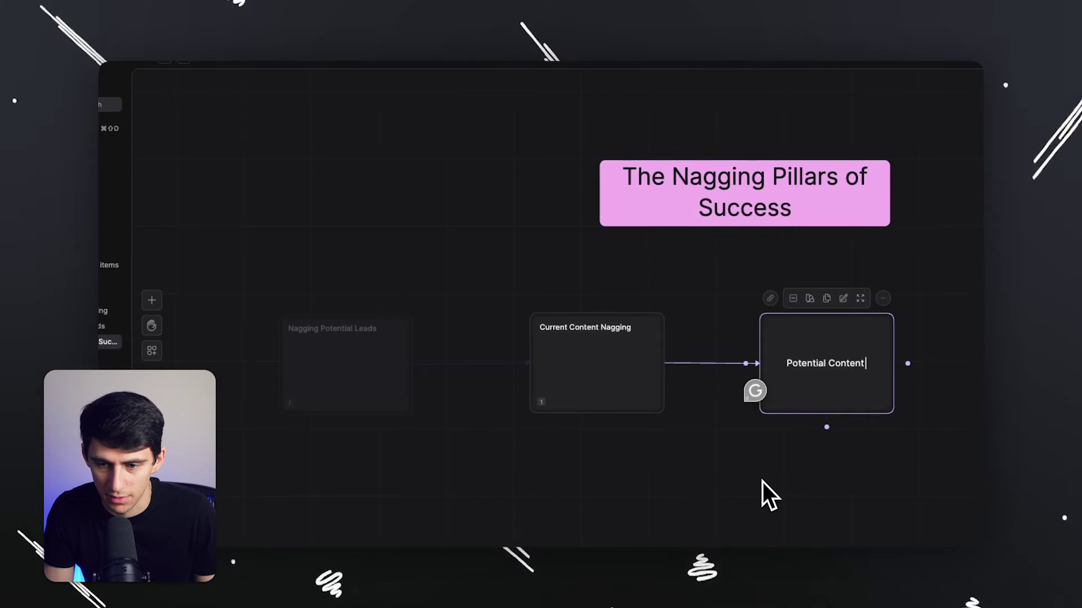
text( Nagging)
mouse_move(907, 364)
mouse_down()
mouse_move(918, 387)
mouse_move(904, 375)
mouse_up()
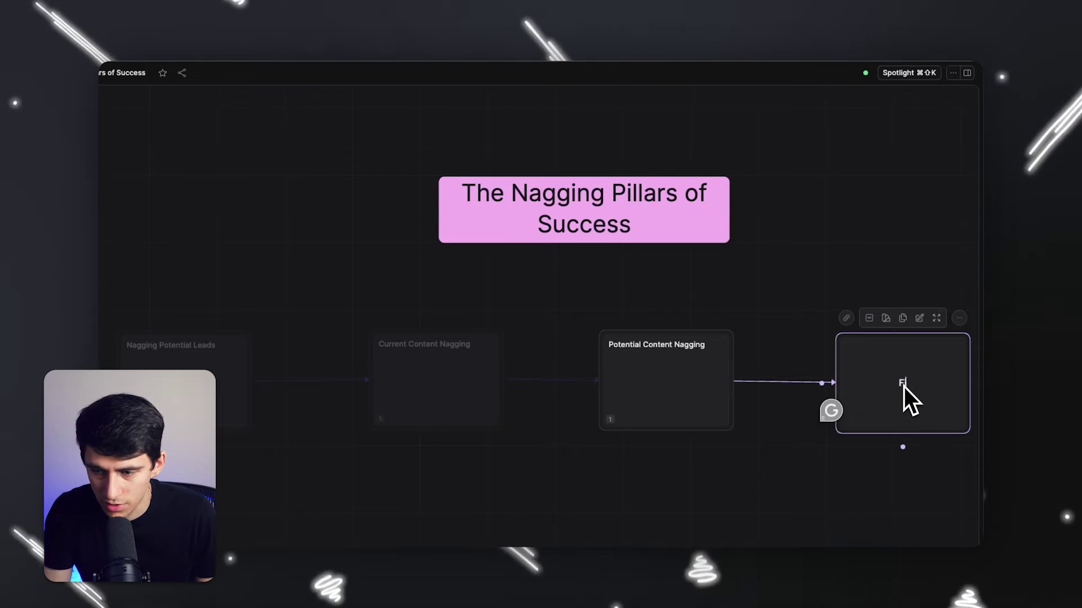
text(Finished Content Nagging)
key(Escape)
Step: Link a new card 'New Potential Service Segments Nagging' out of Finished Content Nagging
scroll(624, 411, right, 5)
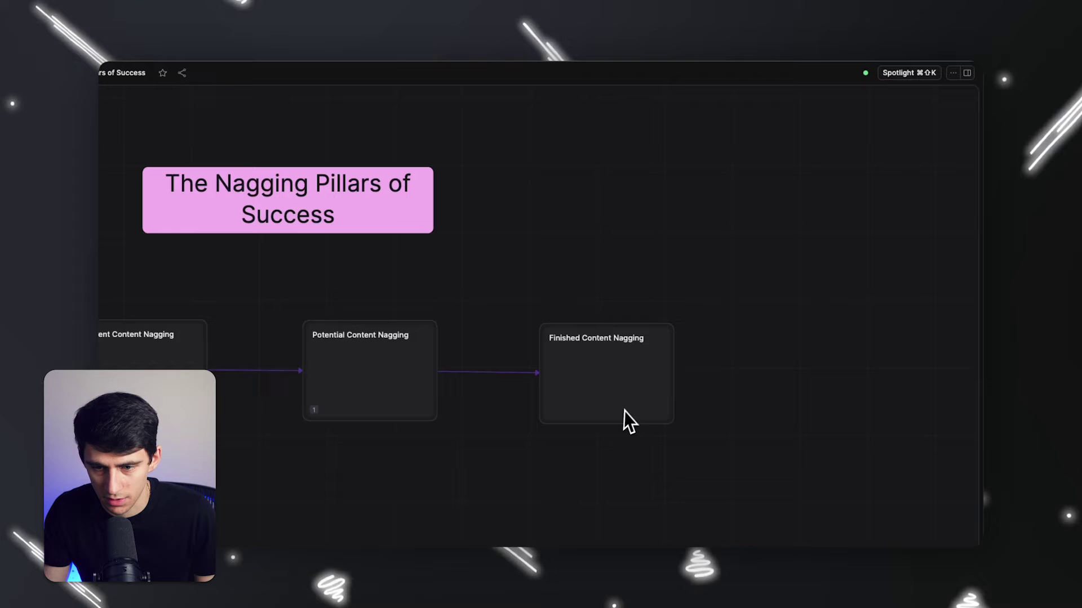
drag(687, 374, 864, 381)
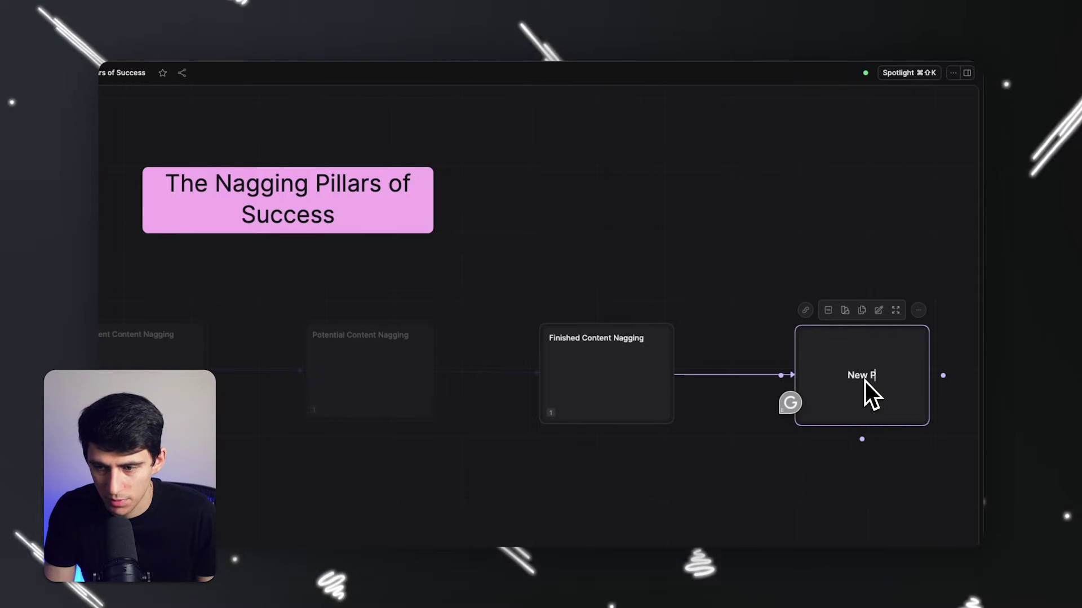
text(New Potential Serv)
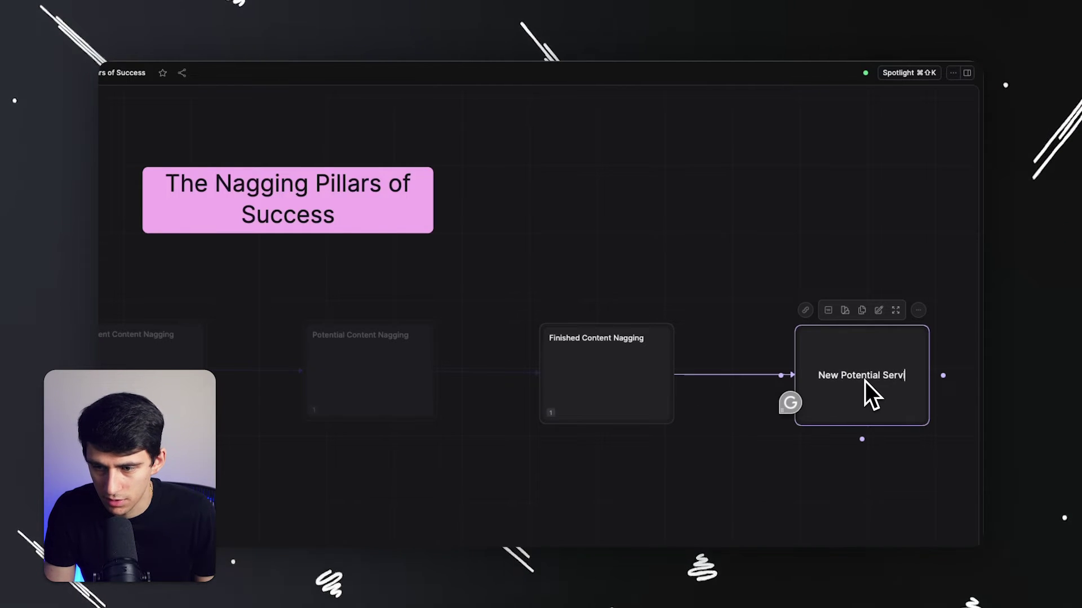
text(ice Stgments Nagging)
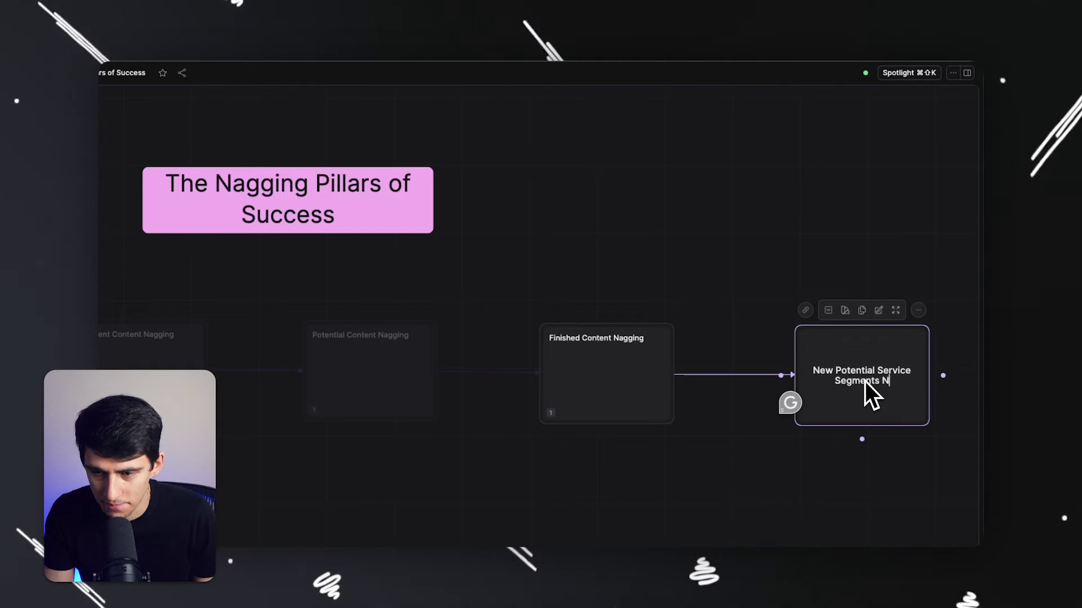
click(777, 467)
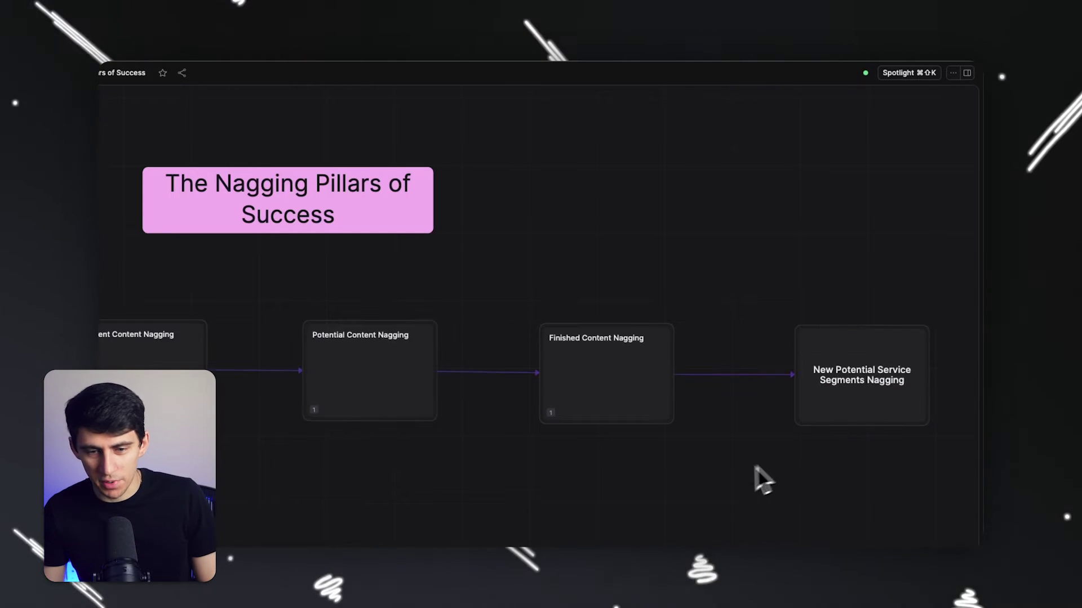
scroll(507, 495, down, 5)
scroll(471, 485, down, 5)
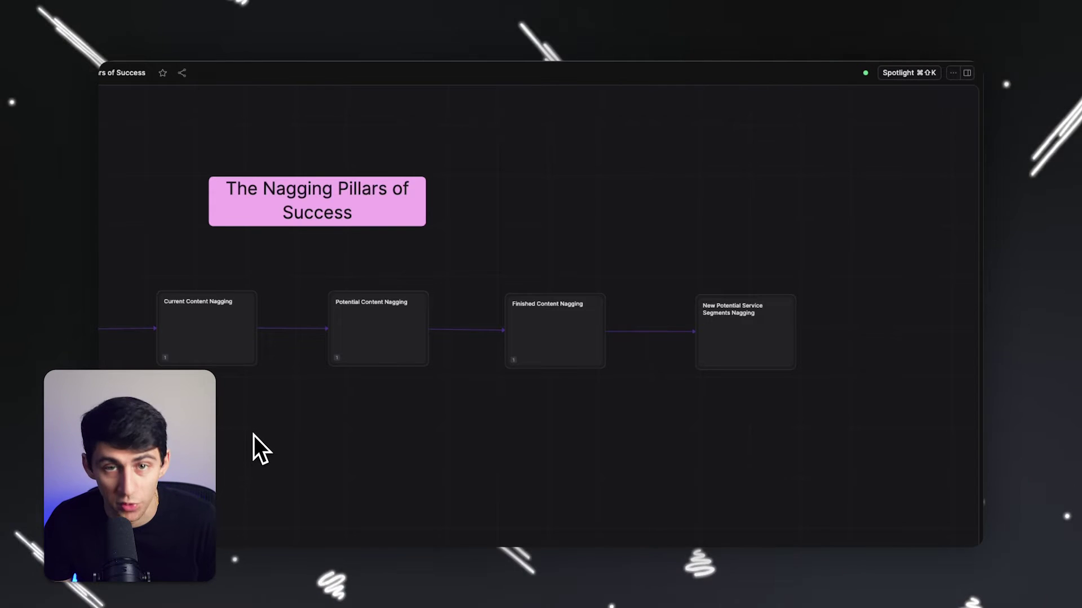
drag(253, 435, 384, 485)
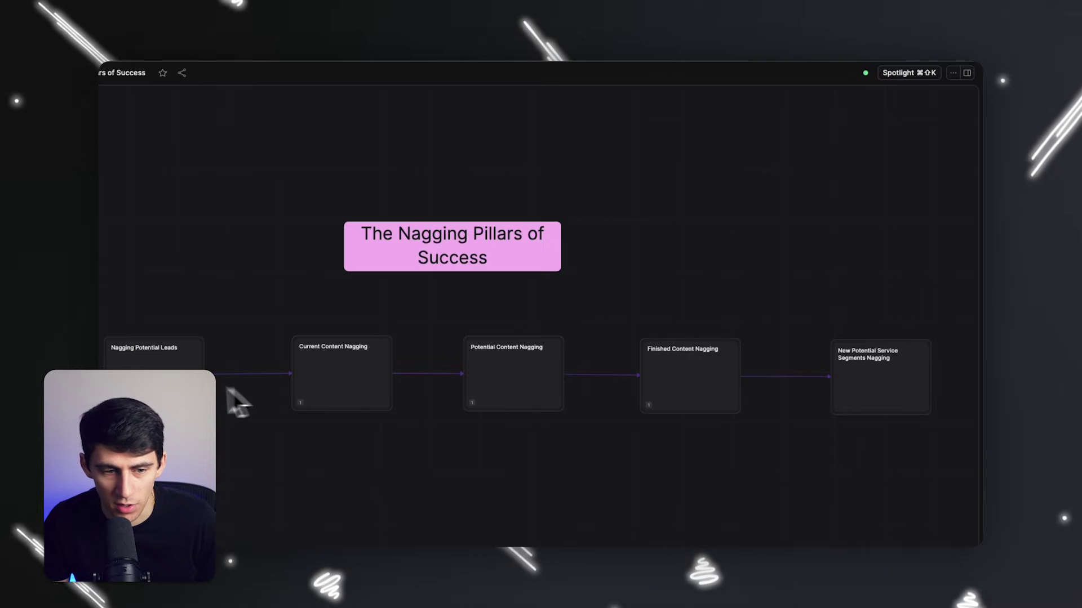
key(super+backslash)
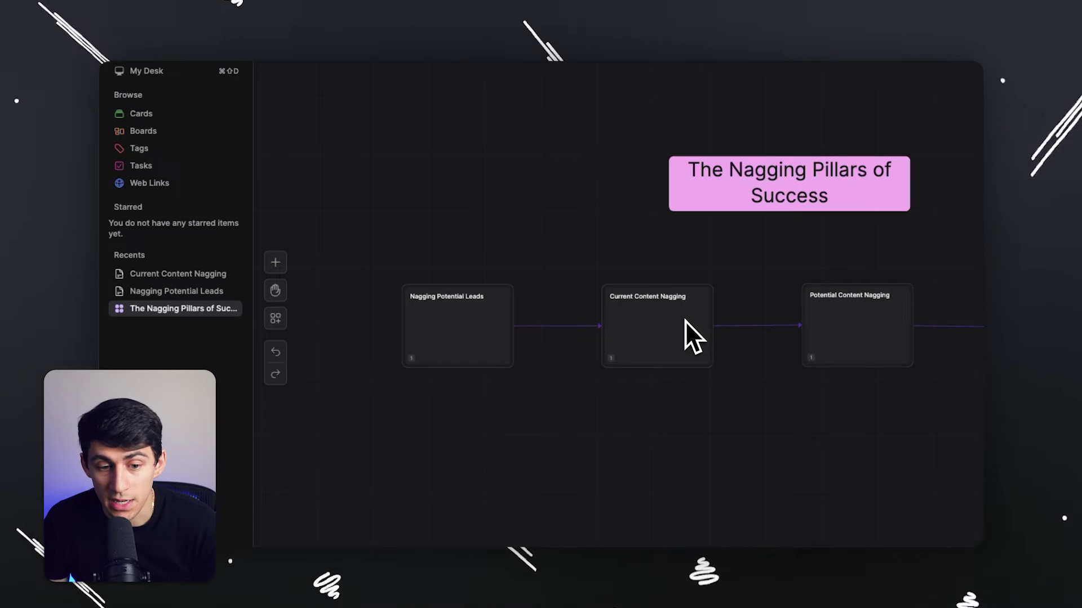
key(super+backslash)
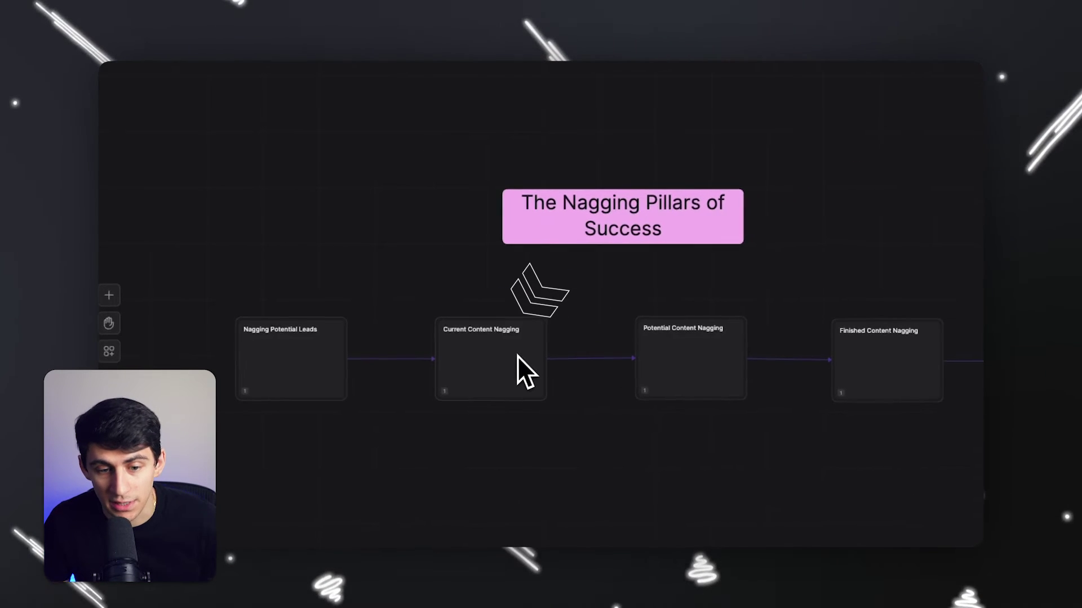
Step: List three bullets in Current Content Nagging: videos to record, editors and clients & sponsors to remind
click(510, 361)
double_click(457, 358)
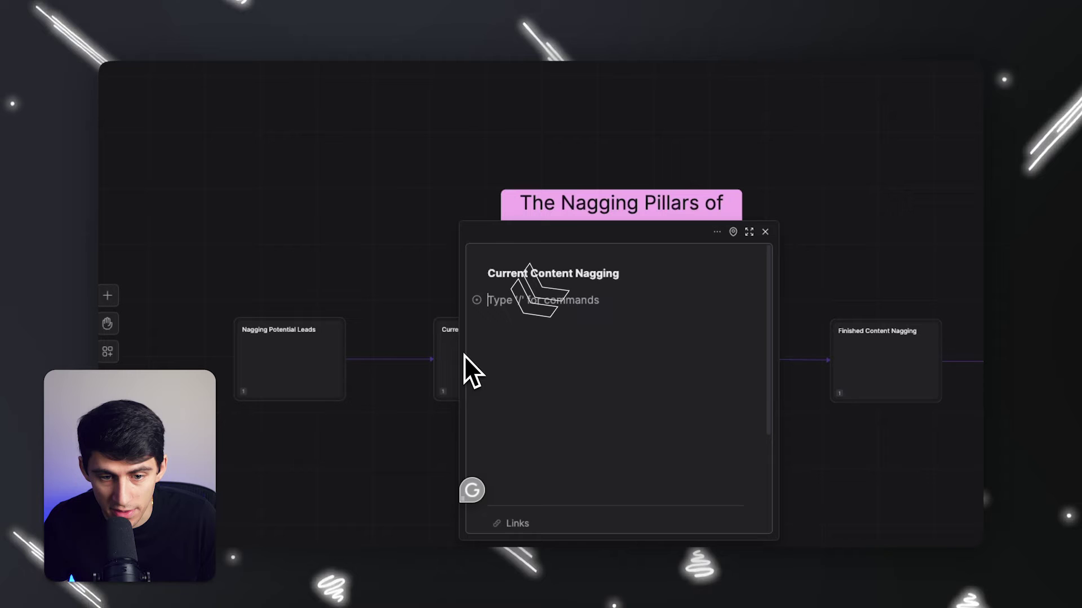
text(- Videos need )
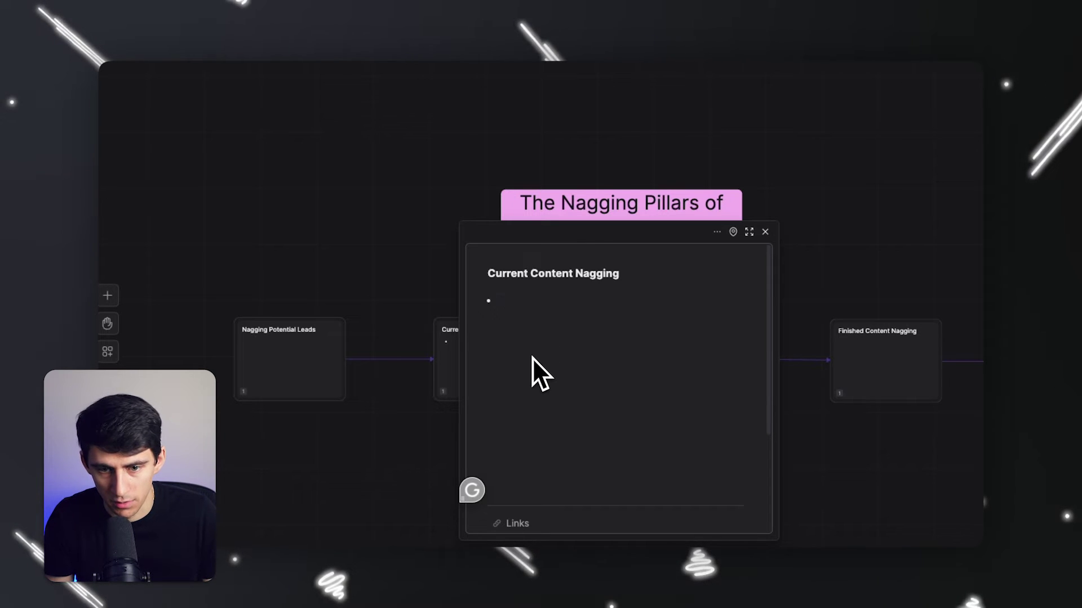
text(to be recorded)
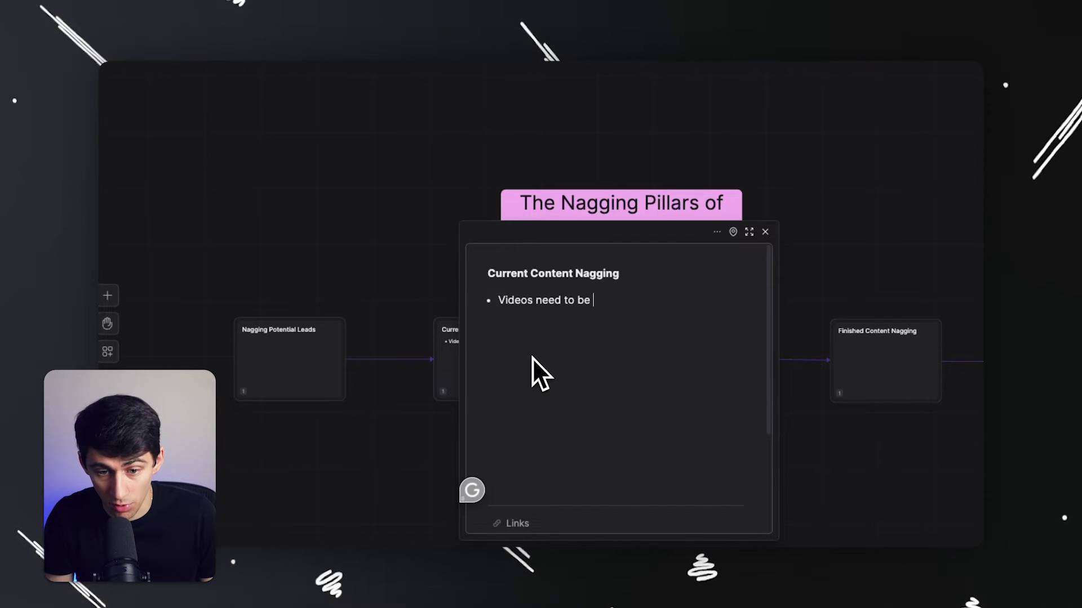
key(Return)
text(Editors n)
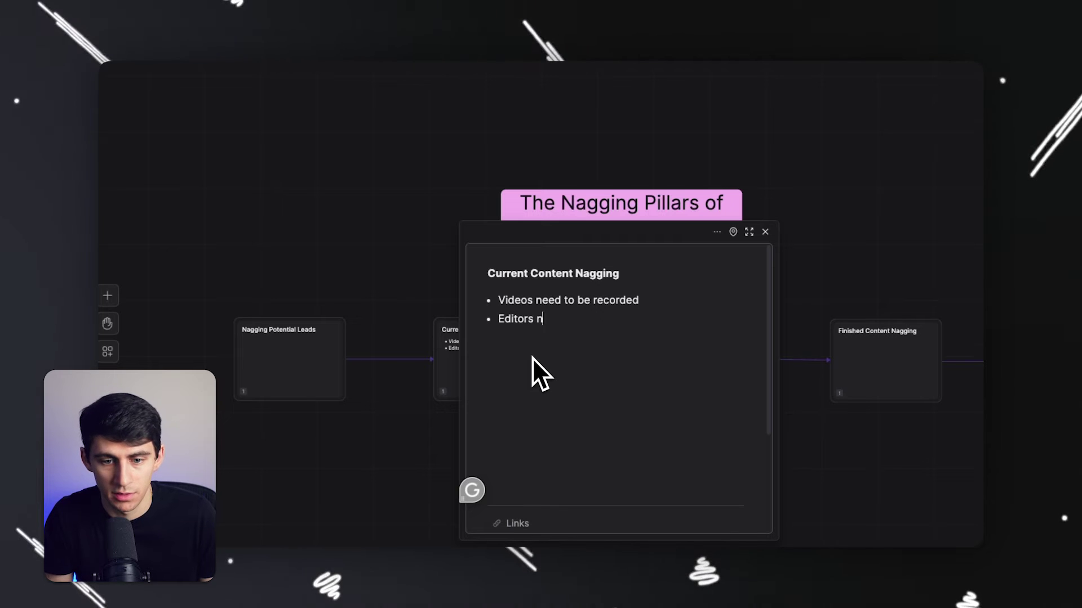
text(eed to be reminded of edits)
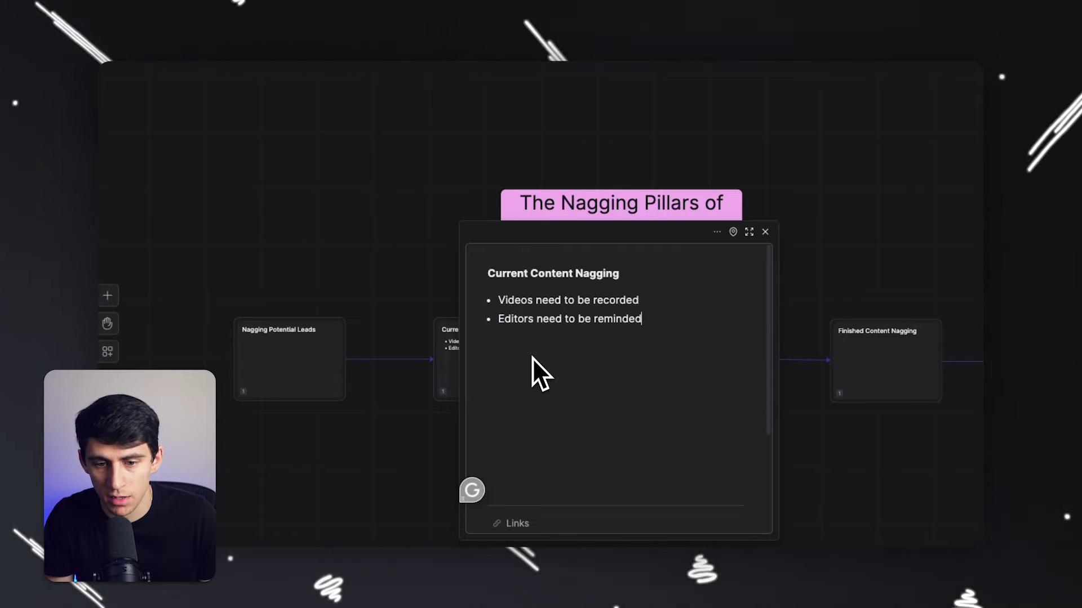
key(Return)
text(Clien)
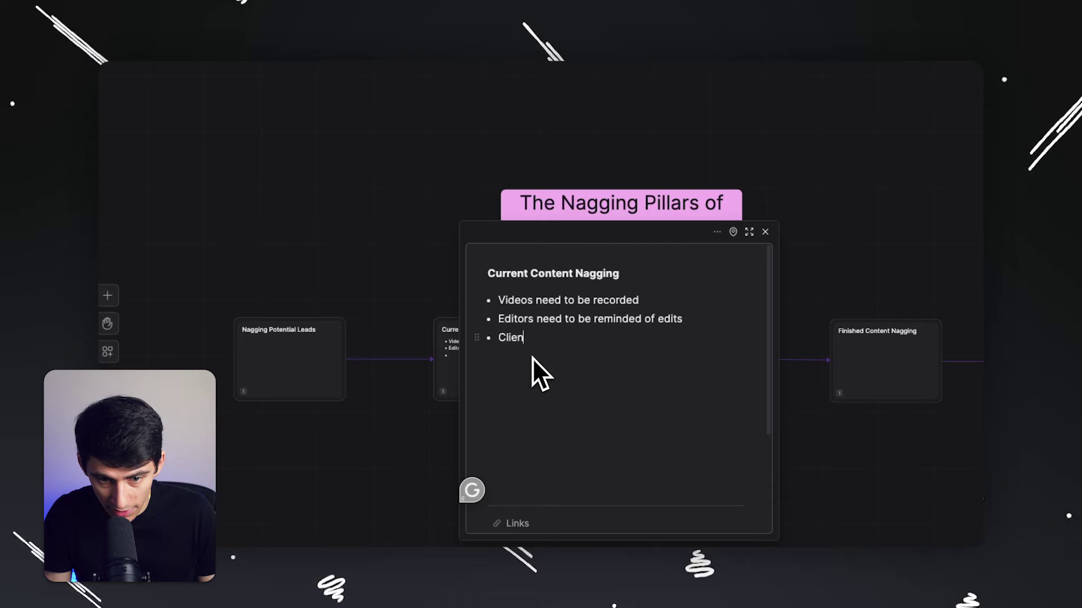
text(ts & Sponsors nee)
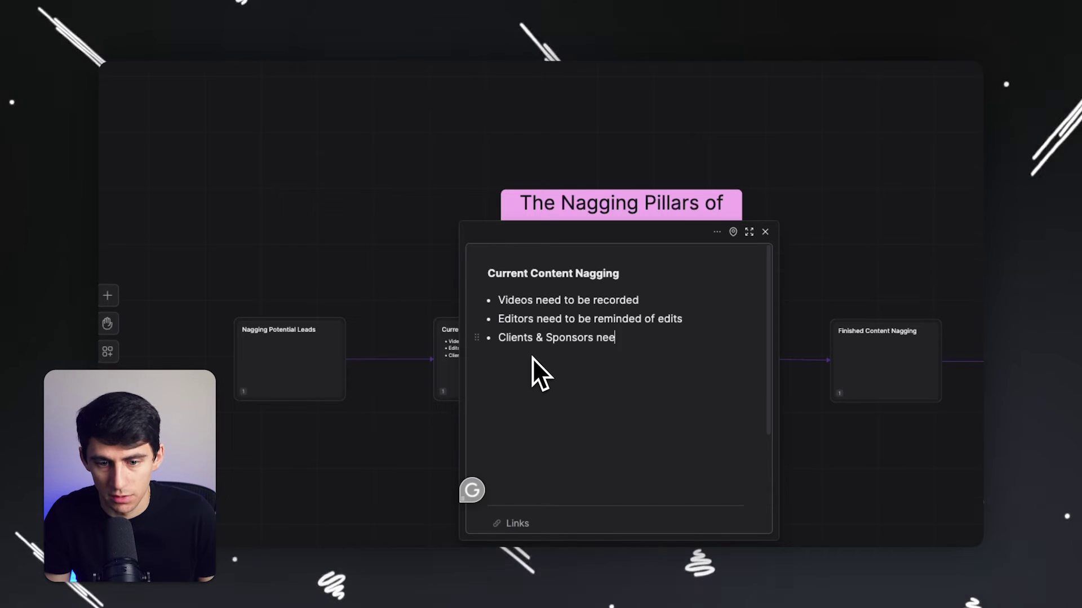
text(d to be reminded of review)
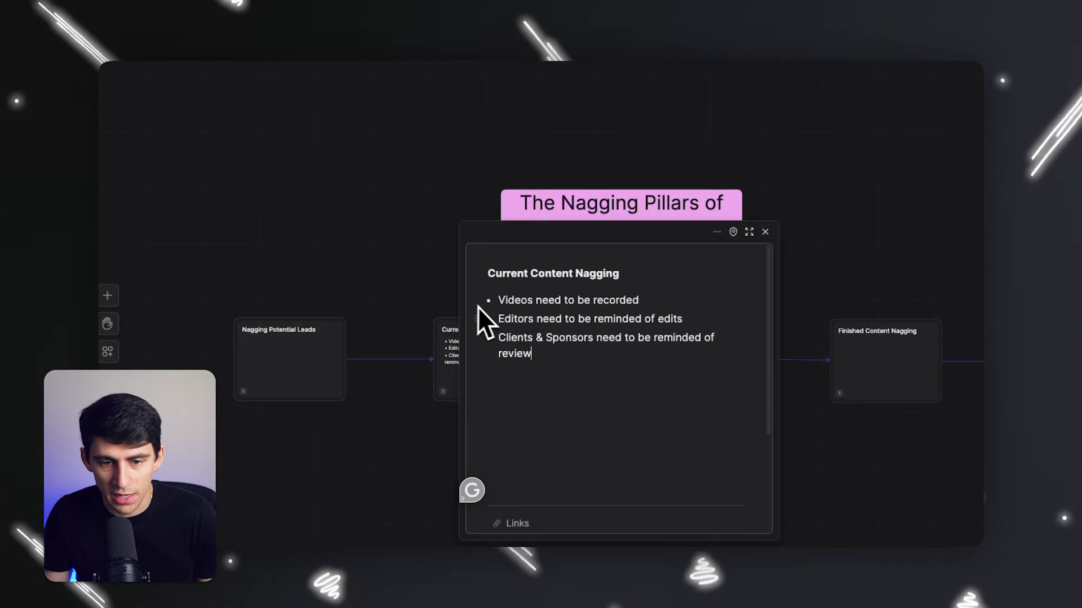
key(Escape)
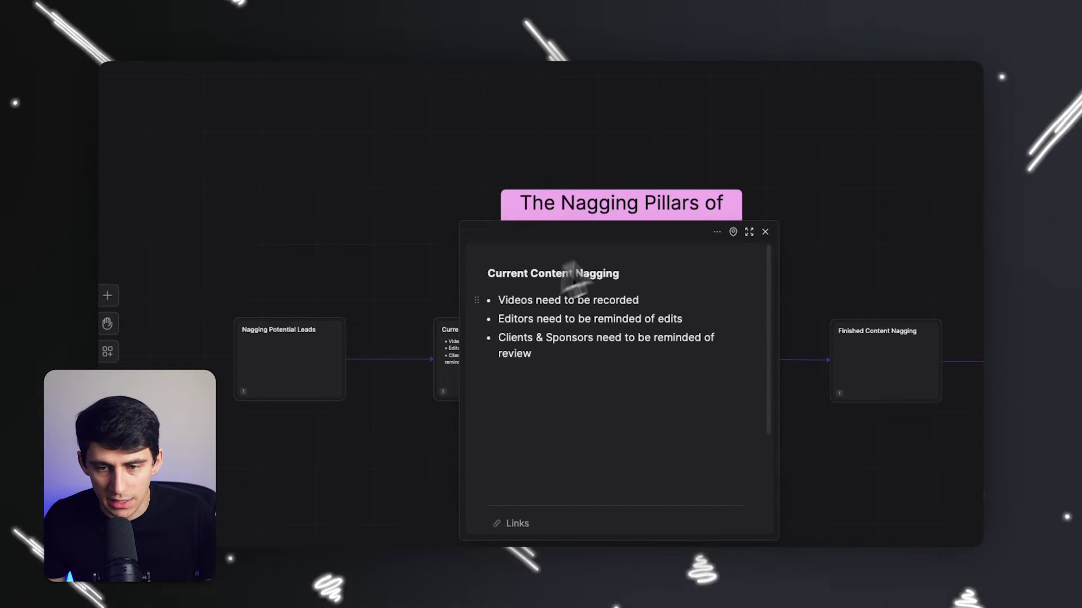
click(764, 233)
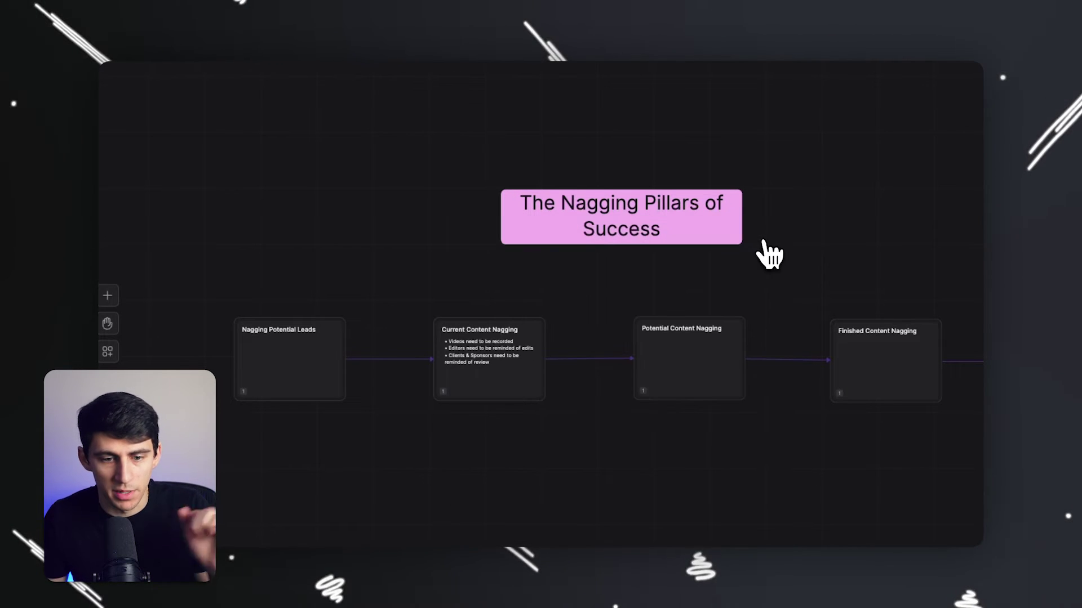
Step: Add Potential Content Nagging bullets on following up intake forms and giving clients content ideas
double_click(690, 341)
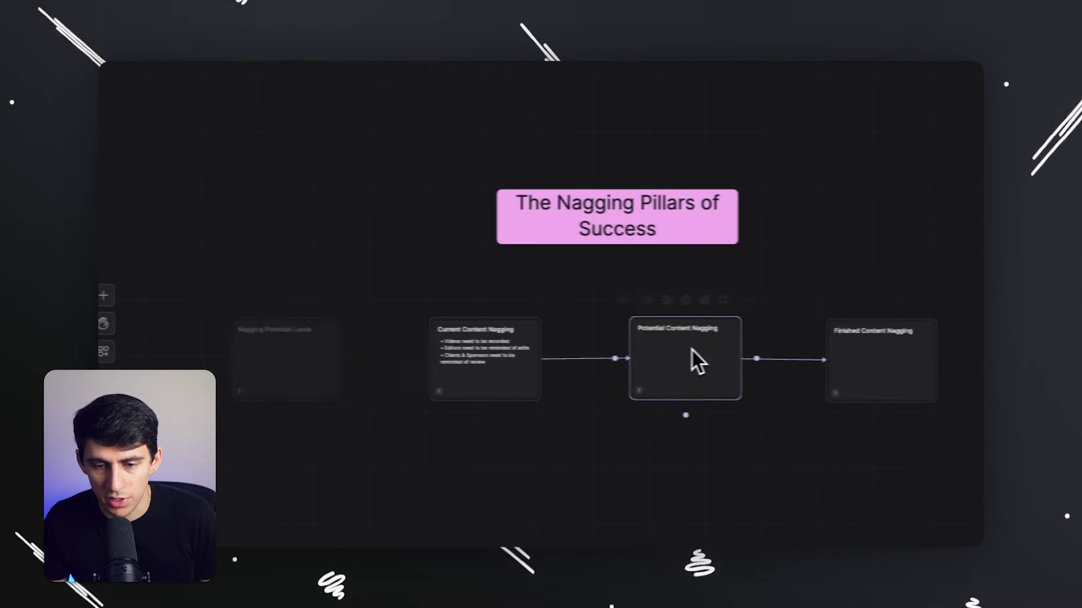
text(- When a client or sponso)
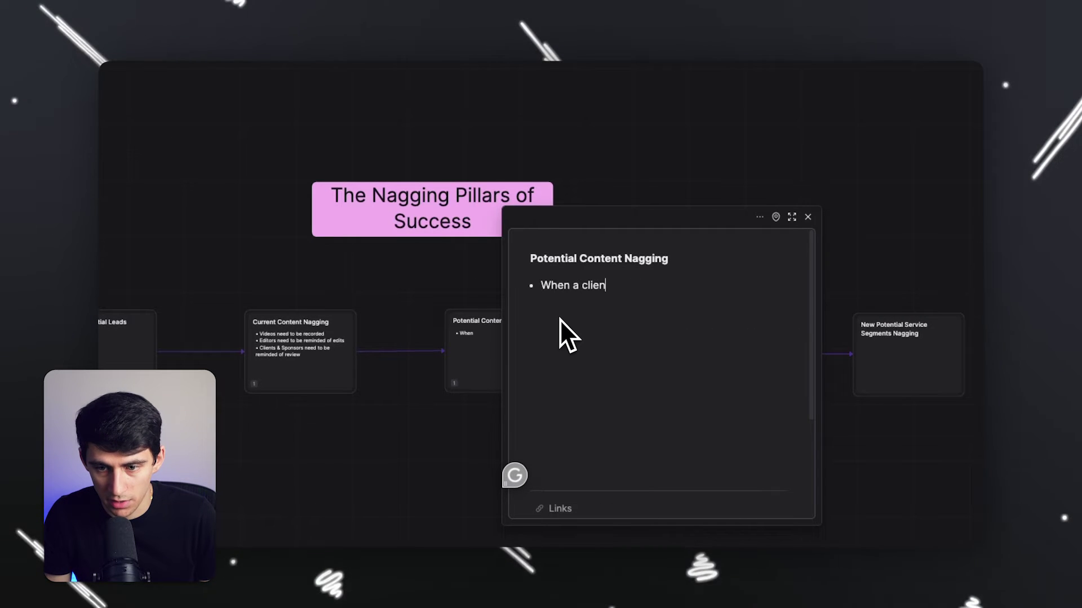
text(r says they have n)
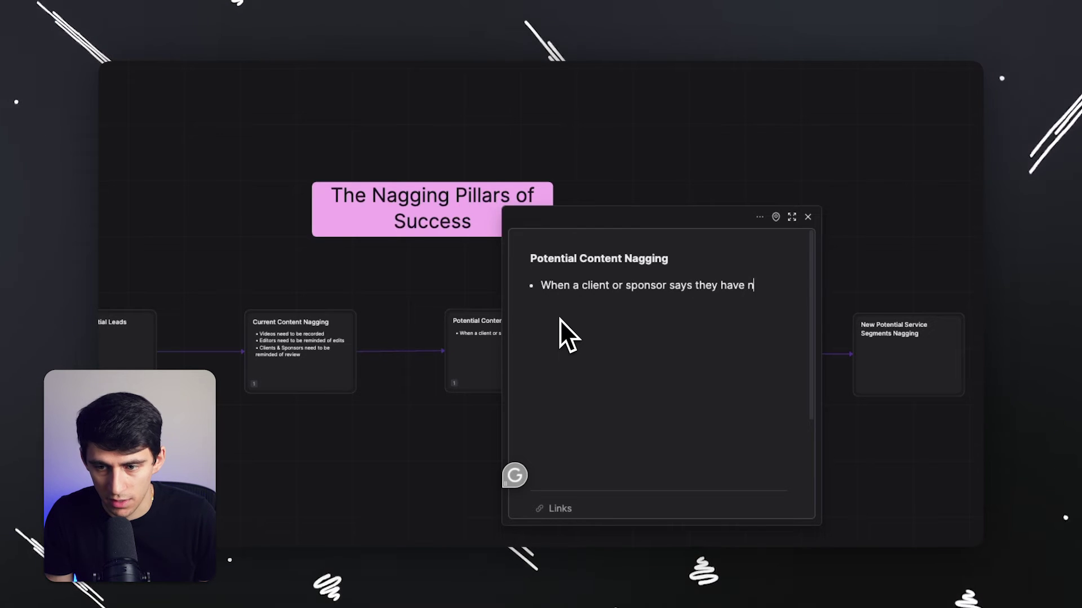
key(BackSpace)
text(an idea)
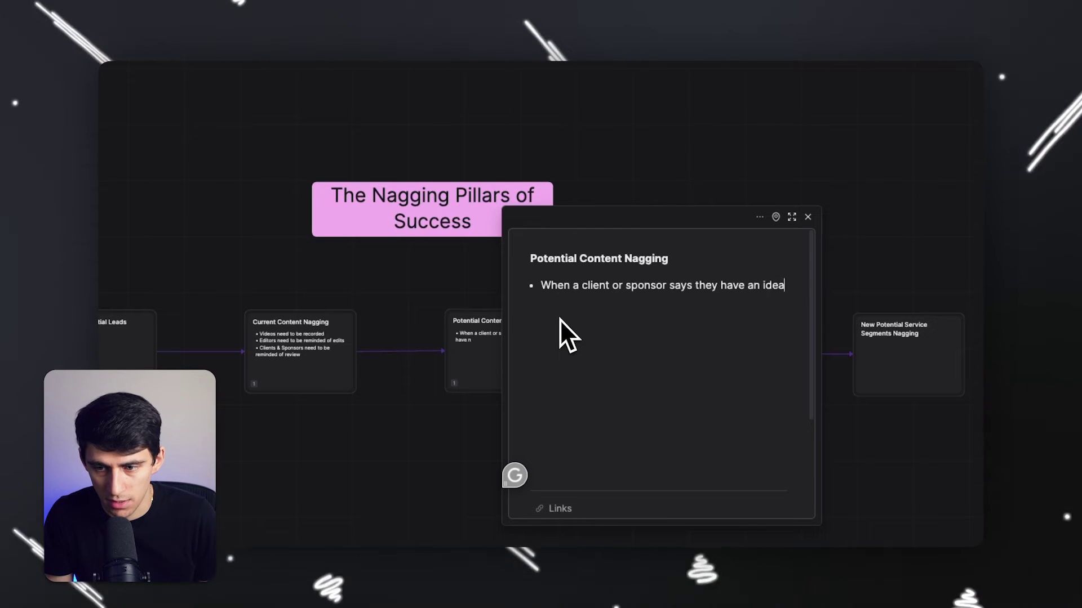
text( for a video, follow)
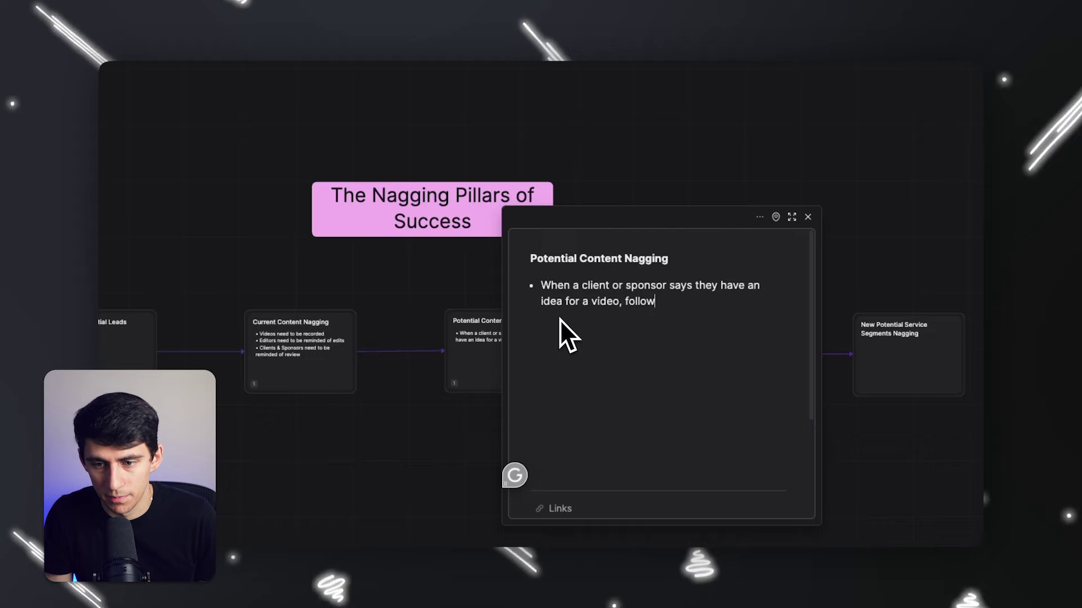
text( up on the intake forms)
key(Return)
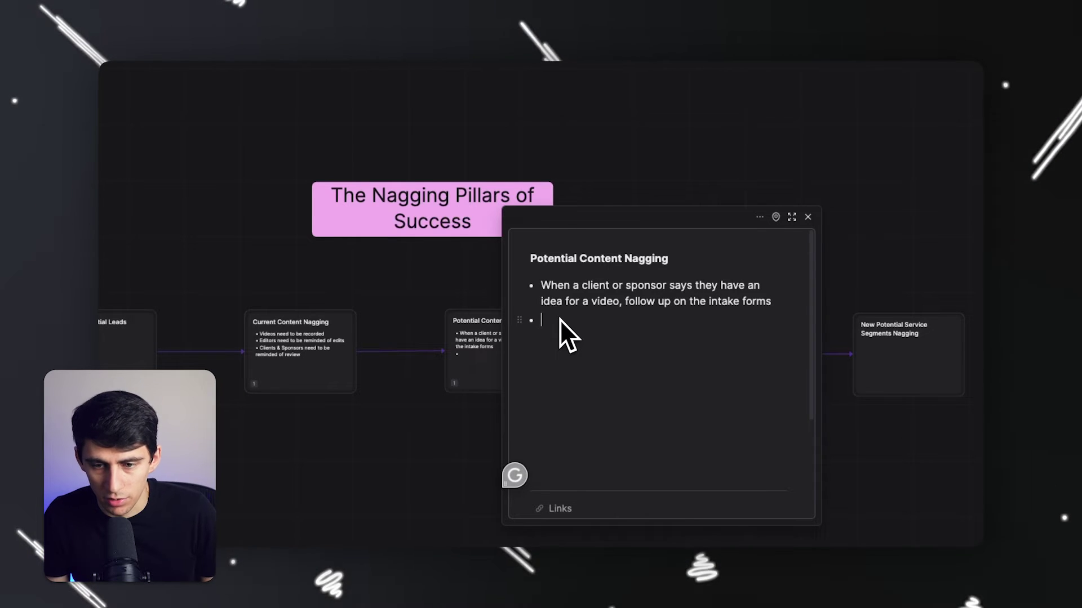
text(Give them content)
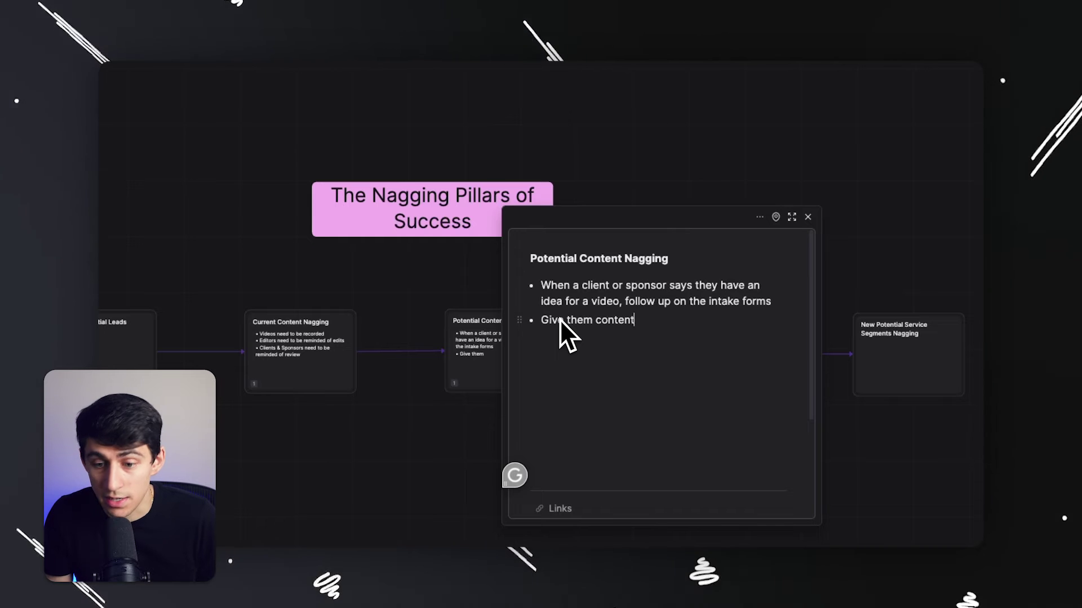
text( ideas to make more)
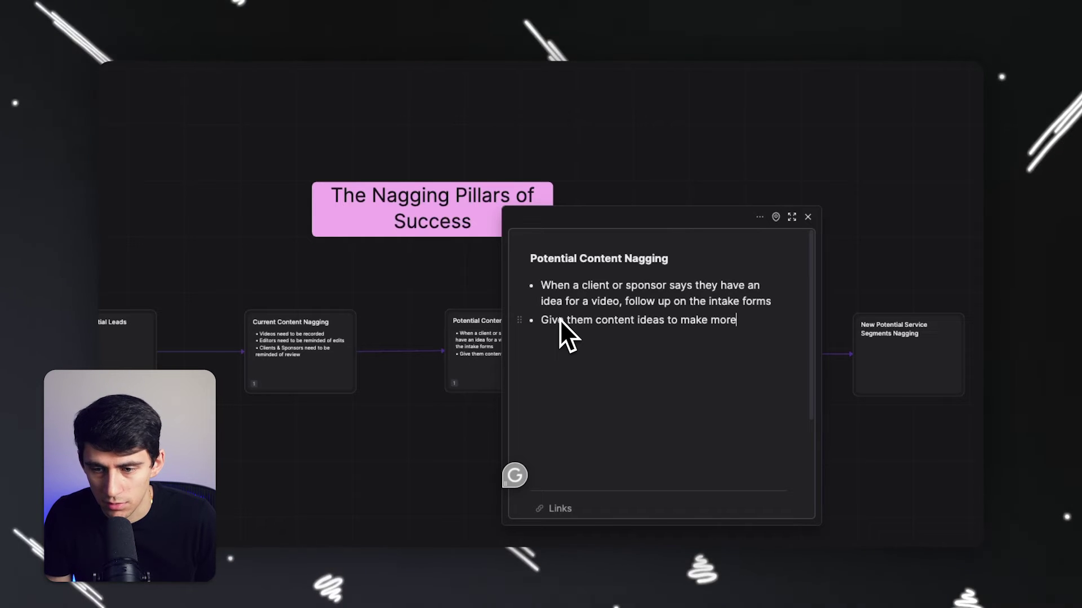
text( content with)
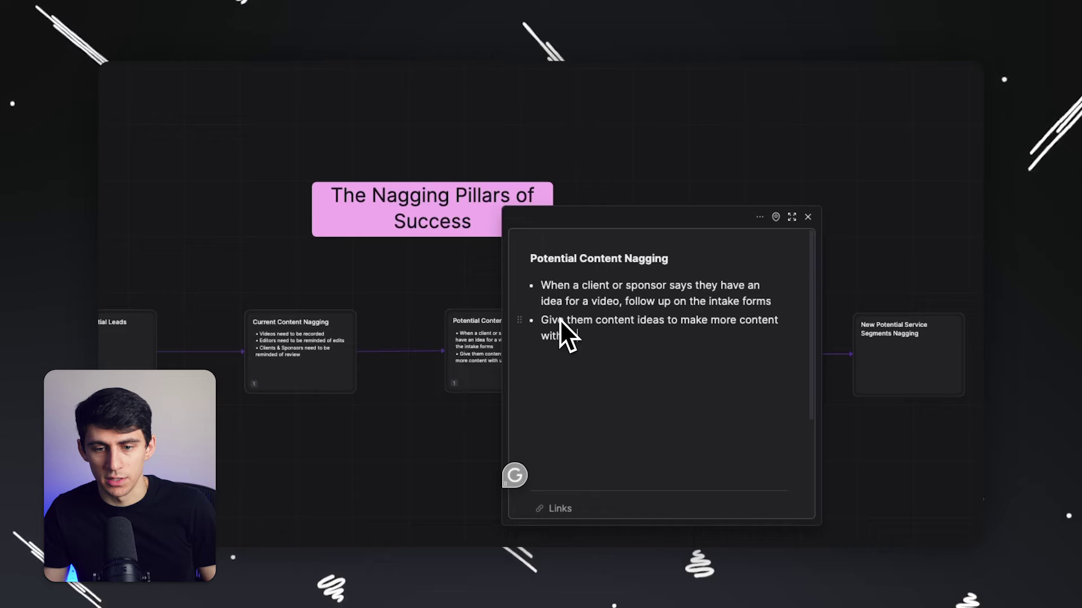
text( us)
Step: Close the editor panel and select the empty Finished Content Nagging card
click(307, 350)
key(Escape)
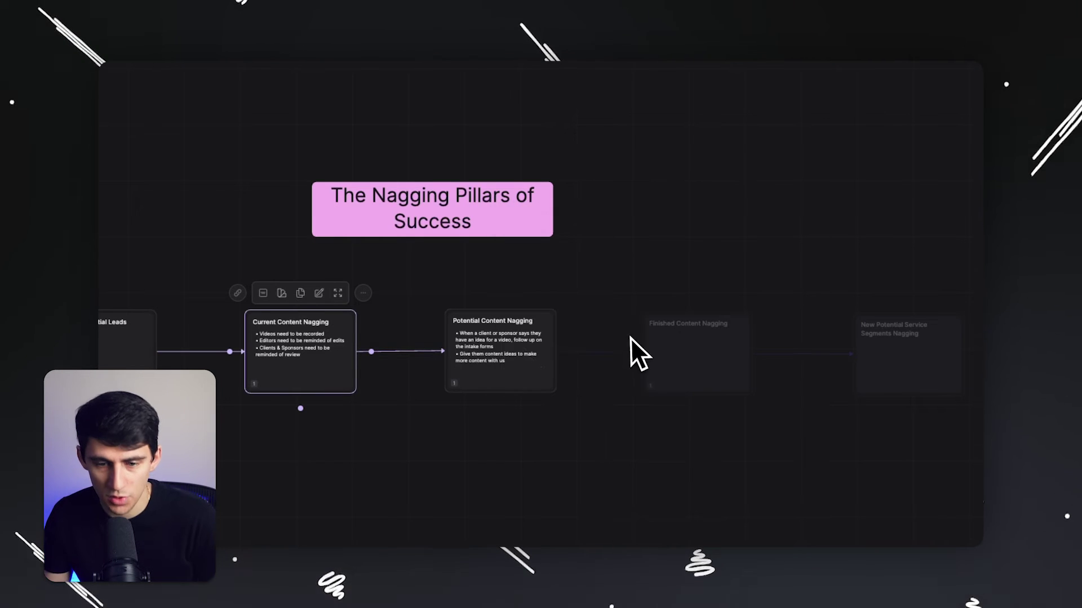
click(507, 352)
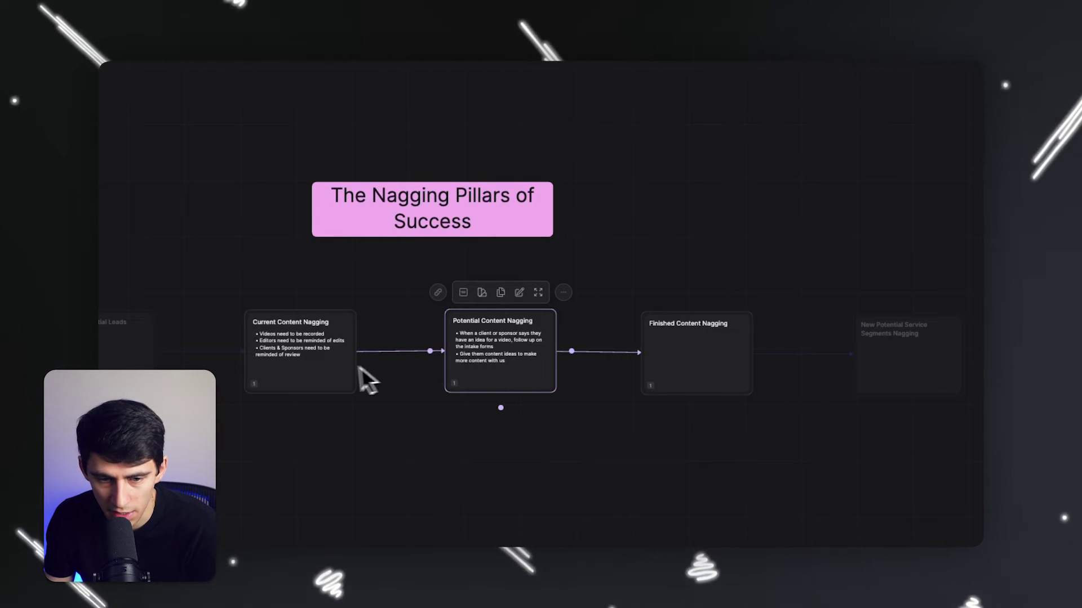
click(344, 366)
click(500, 359)
click(695, 342)
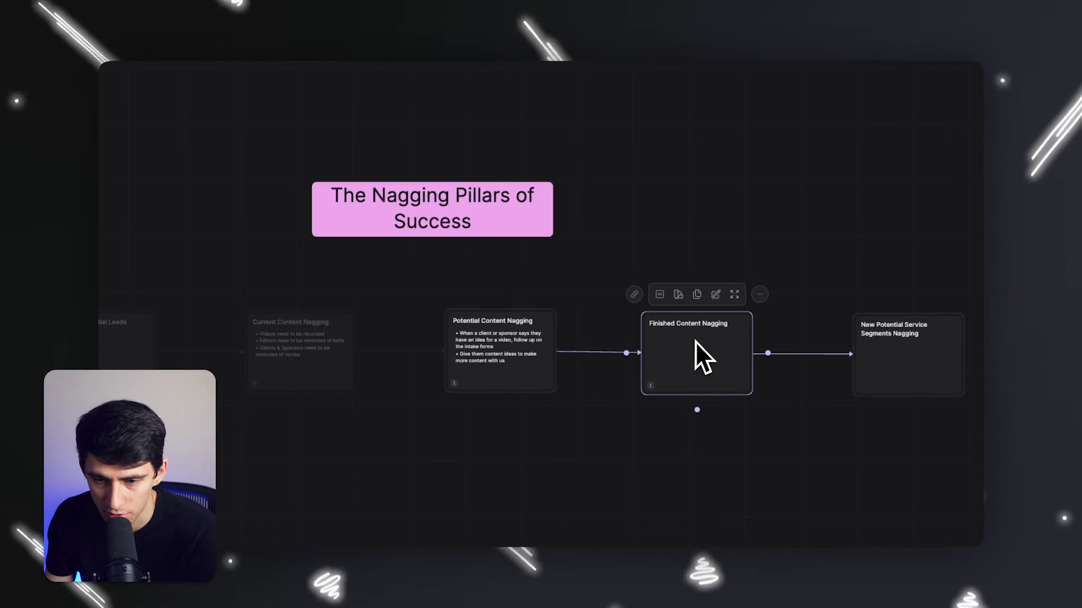
click(557, 347)
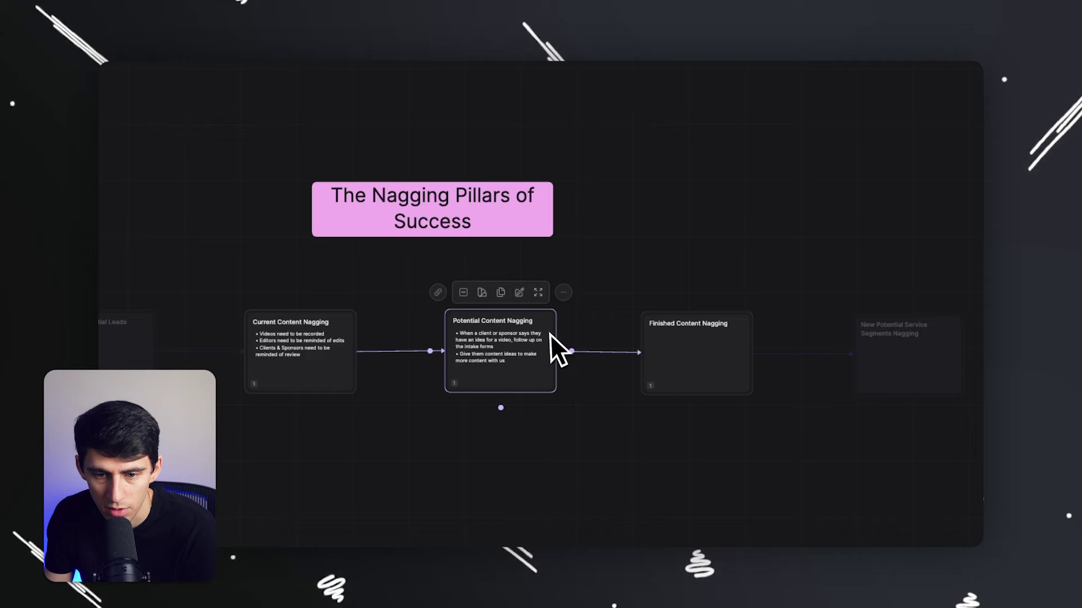
click(717, 362)
Step: Type 'Nagging to get invoices paid' in Finished Content Nagging, with indented sub-bullets Clients and Sponsors
double_click(719, 360)
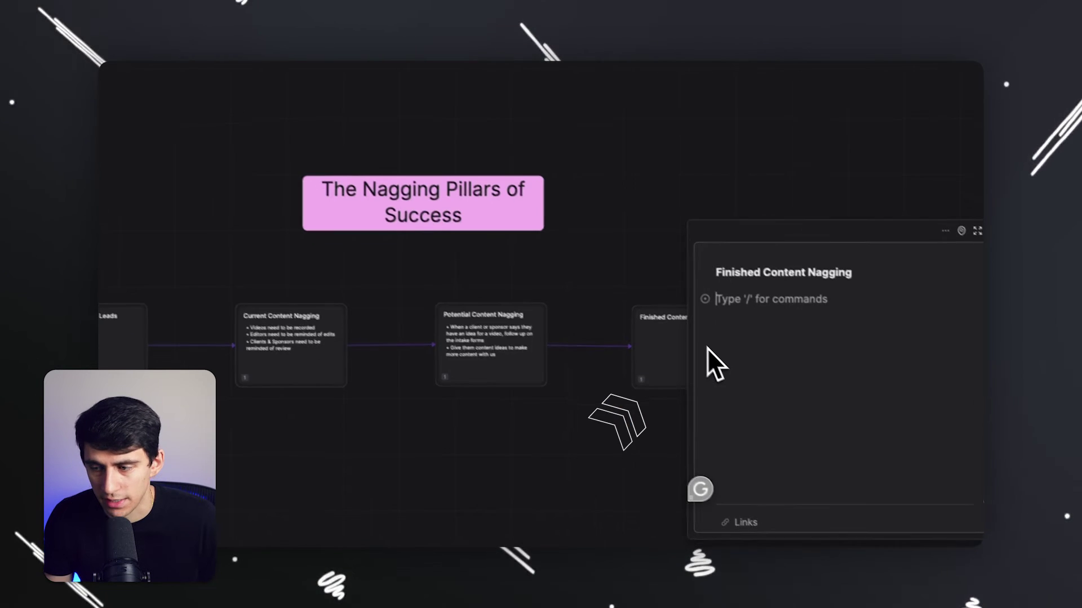
text(- Nagging to)
text( pal)
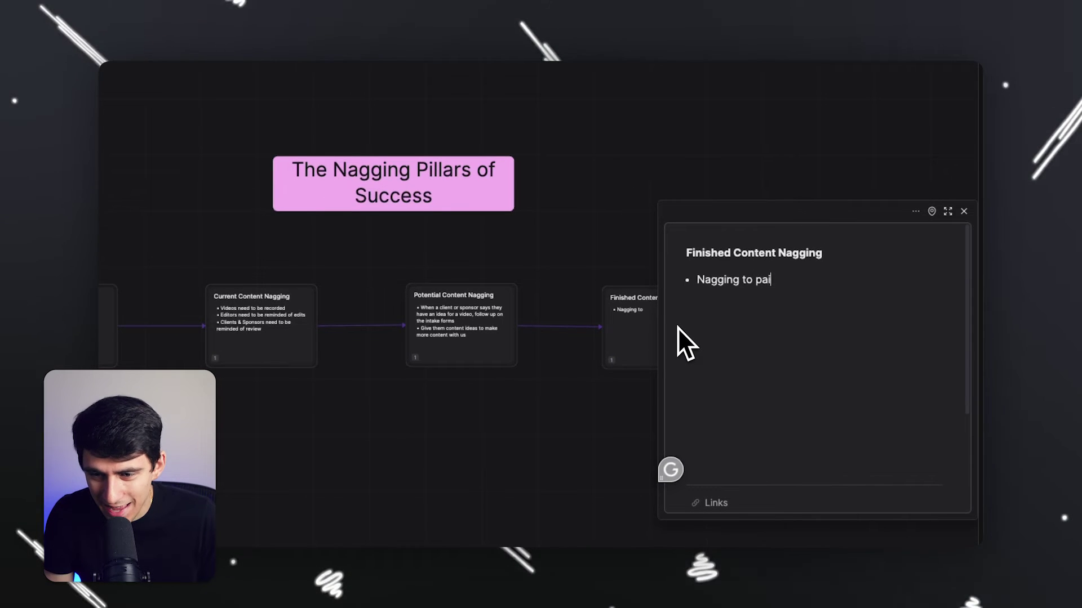
key(BackSpace)
key(BackSpace)
key(BackSpace)
text(get invoices paid)
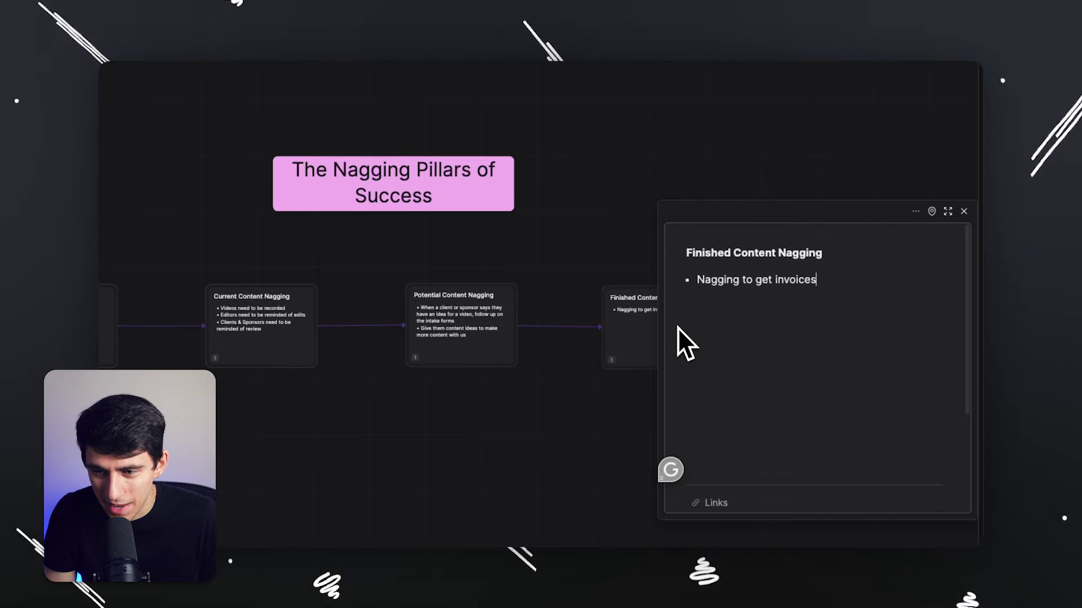
key(Return)
key(Tab)
text(Clients)
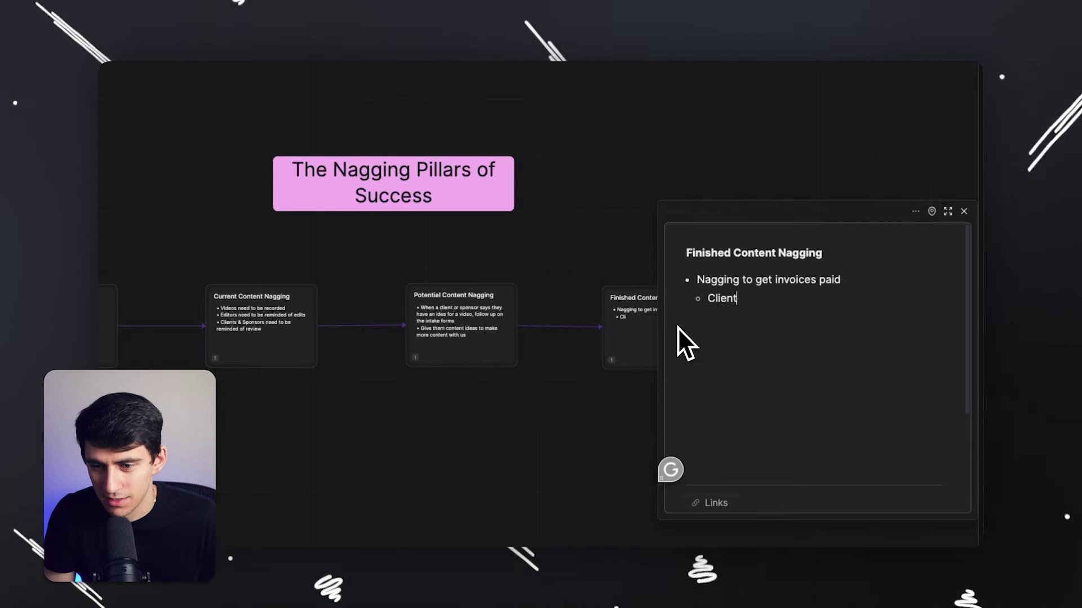
key(Return)
text(Sponsors)
key(Return)
key(BackSpace)
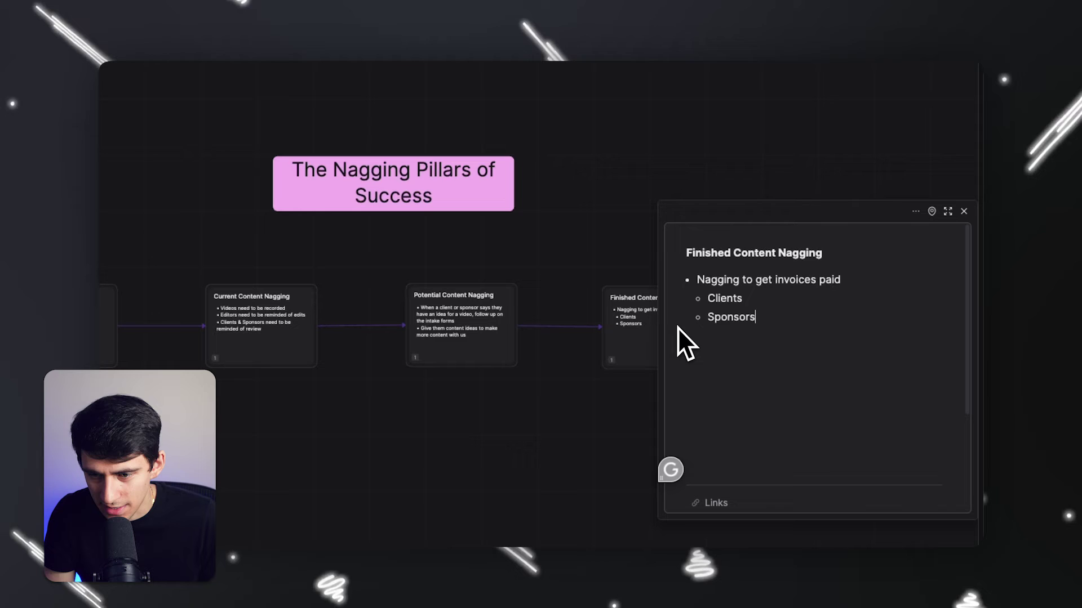
key(Return)
key(Return)
key(Return)
text(/)
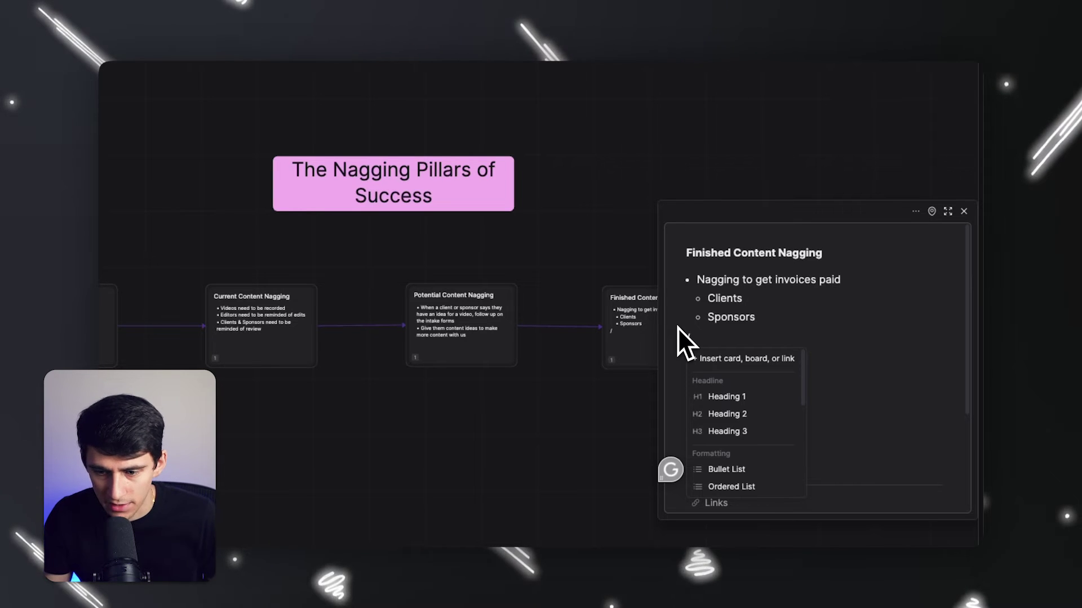
scroll(718, 394, down, 5)
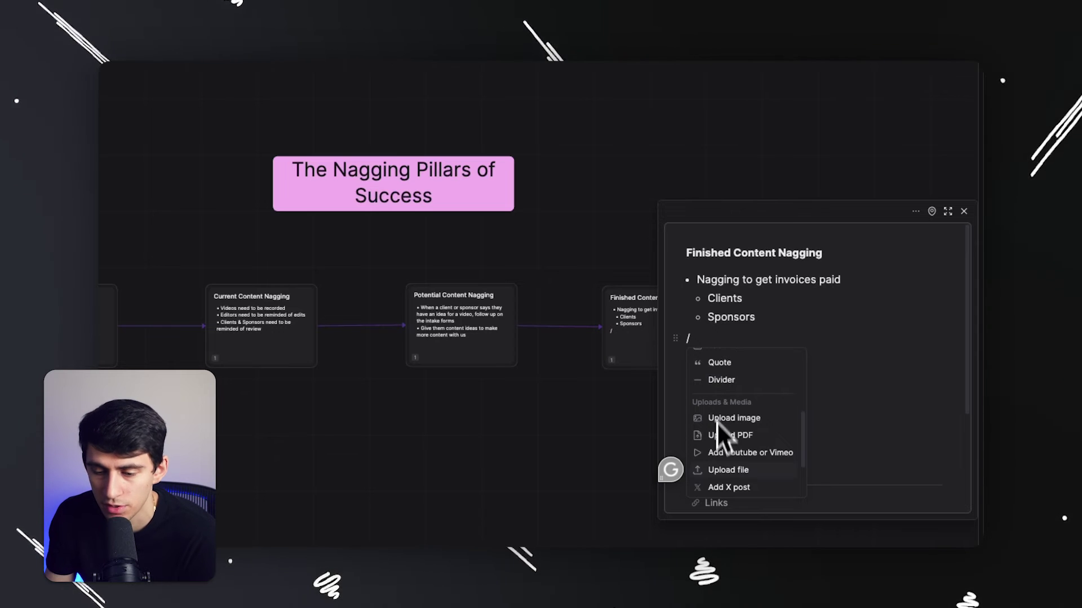
click(734, 455)
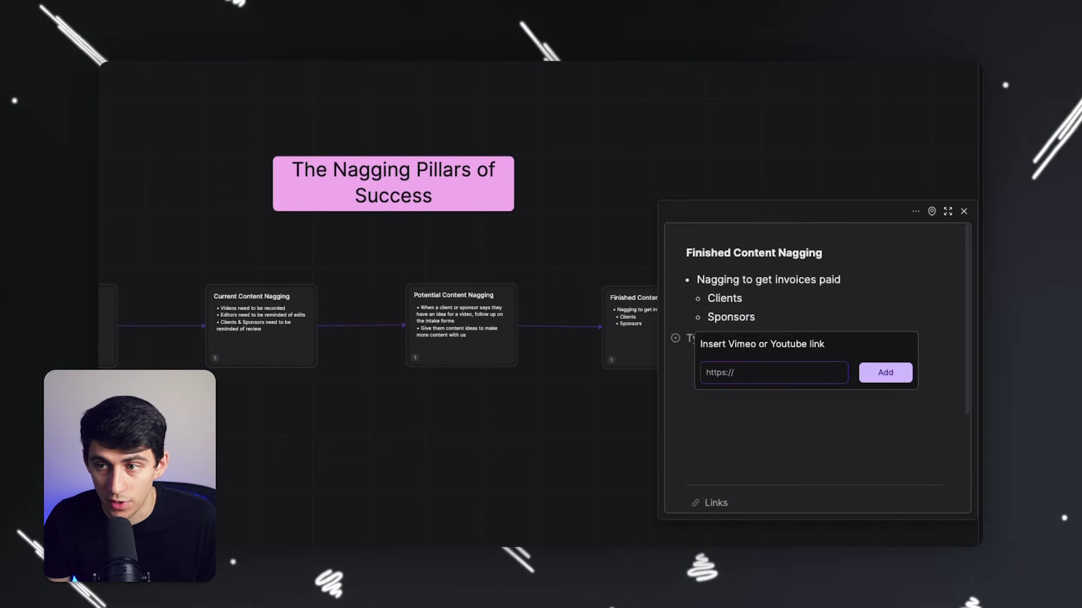
key(super+v)
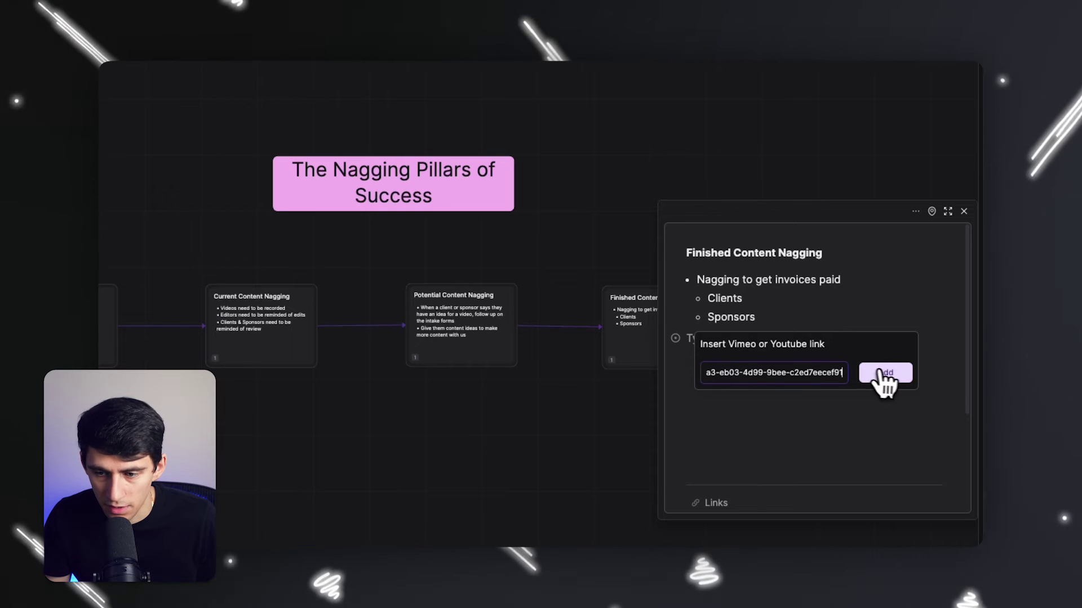
click(884, 374)
text(/)
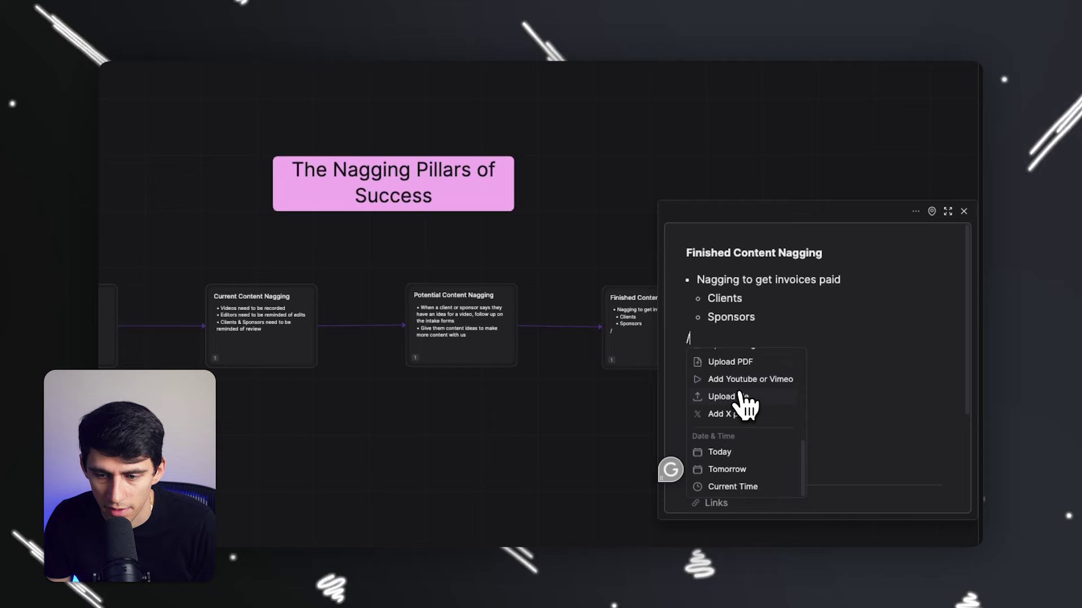
scroll(752, 414, up, 1)
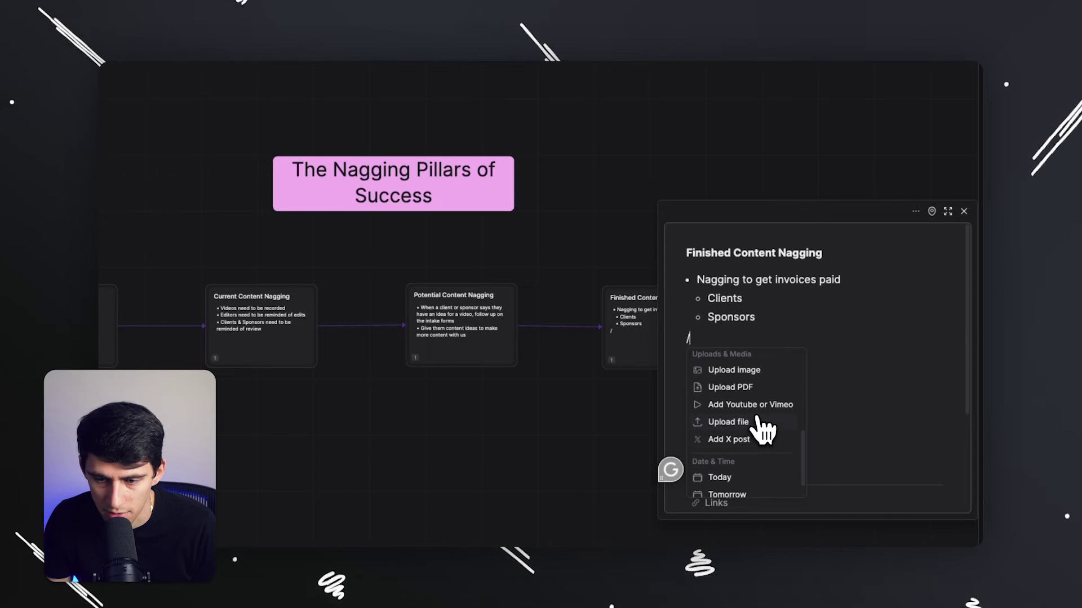
key(BackSpace)
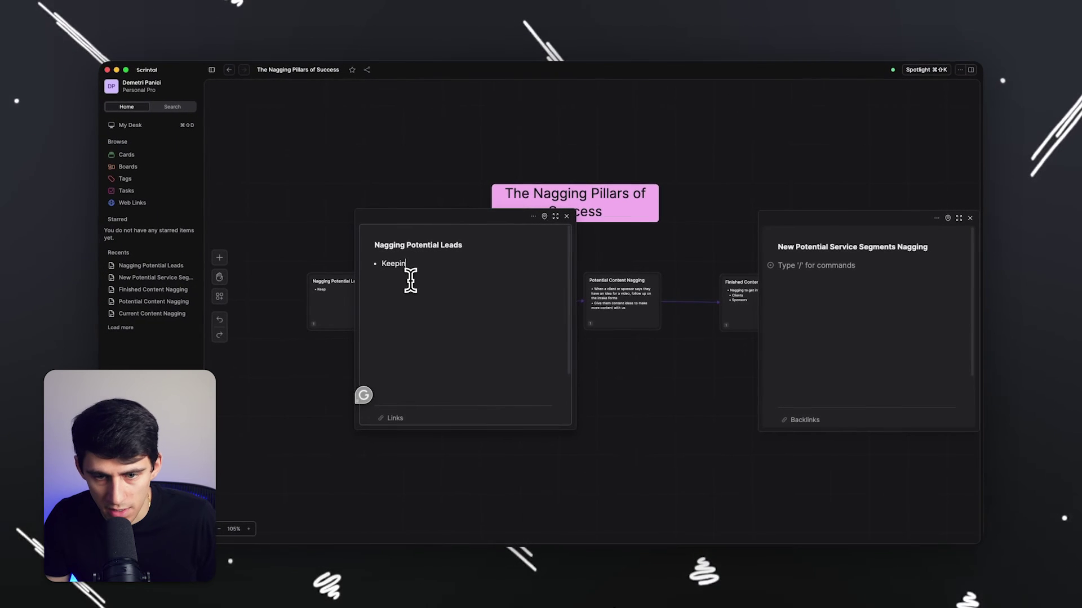
Step: Open both cards side by side and finish the first Nagging Potential Leads bullet
click(566, 216)
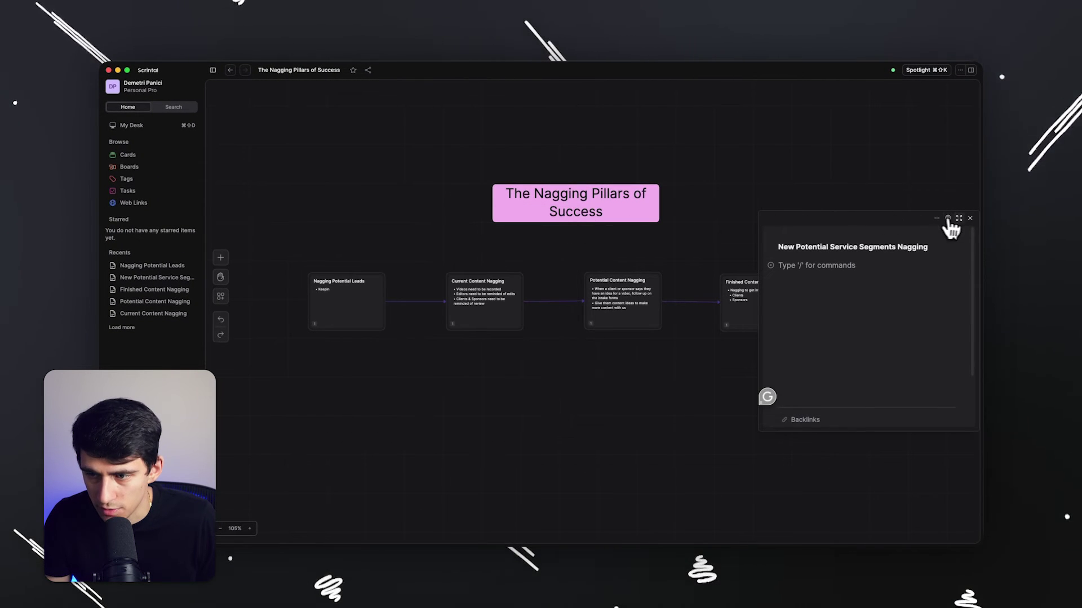
click(970, 218)
click(911, 294)
click(361, 309)
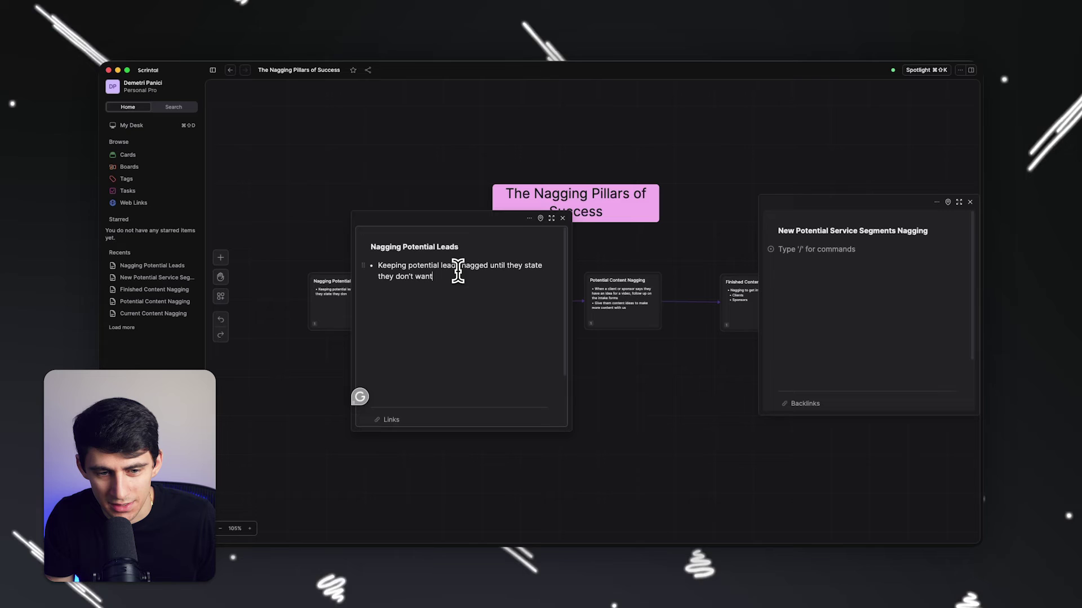
text(h us)
key(Return)
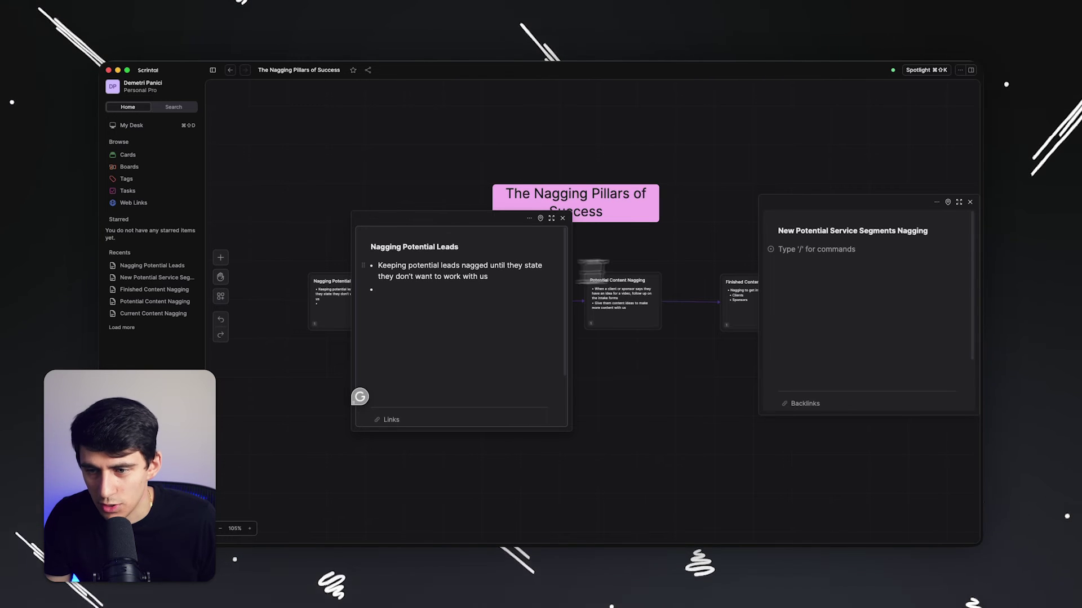
Step: Add bullets on nagging current clients about other services and a free-content system, then close the left panel
click(831, 263)
text(- )
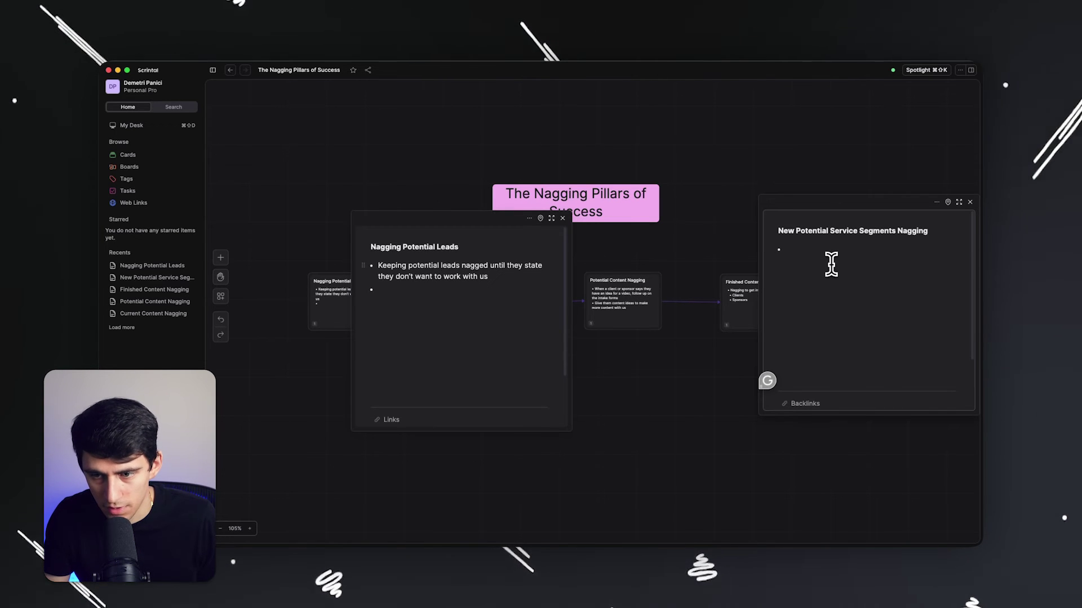
text(Nagging current clients about other ser)
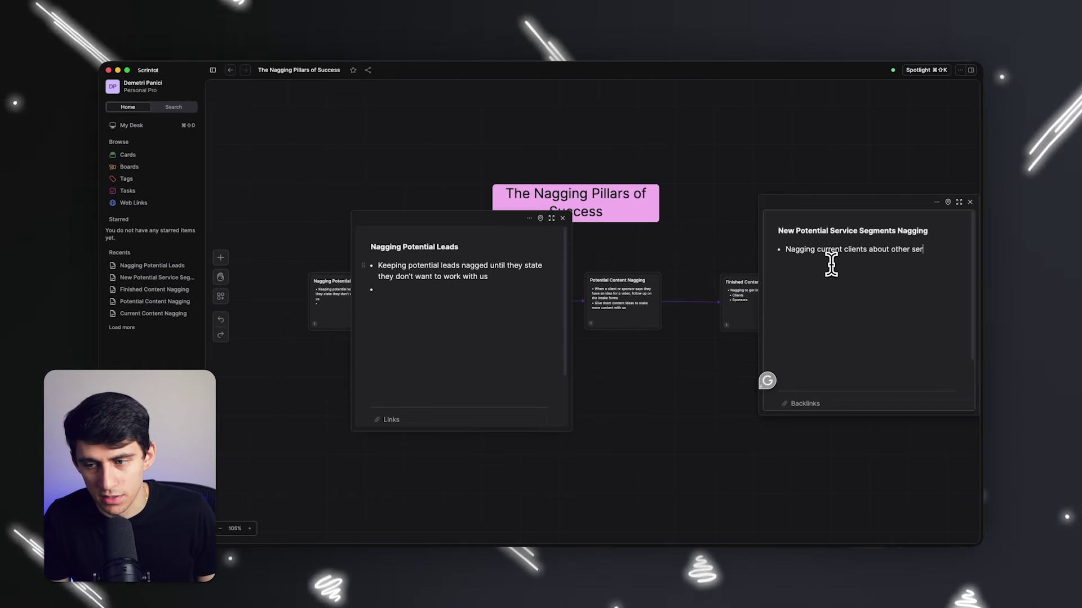
text(vices you offer)
key(Return)
text(Make a system for)
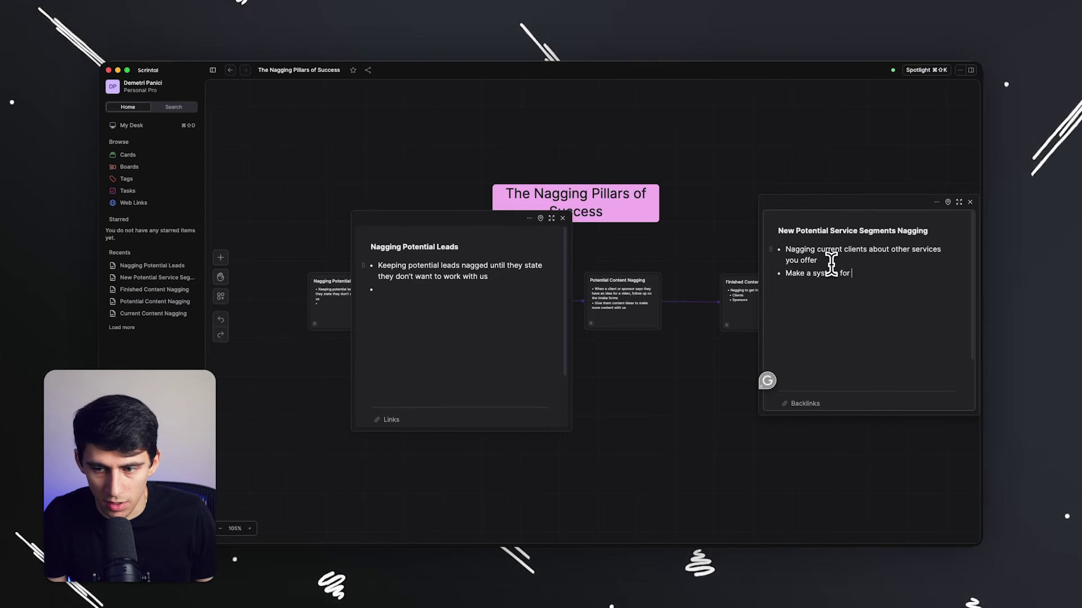
text( giving them free content so they are interested in i)
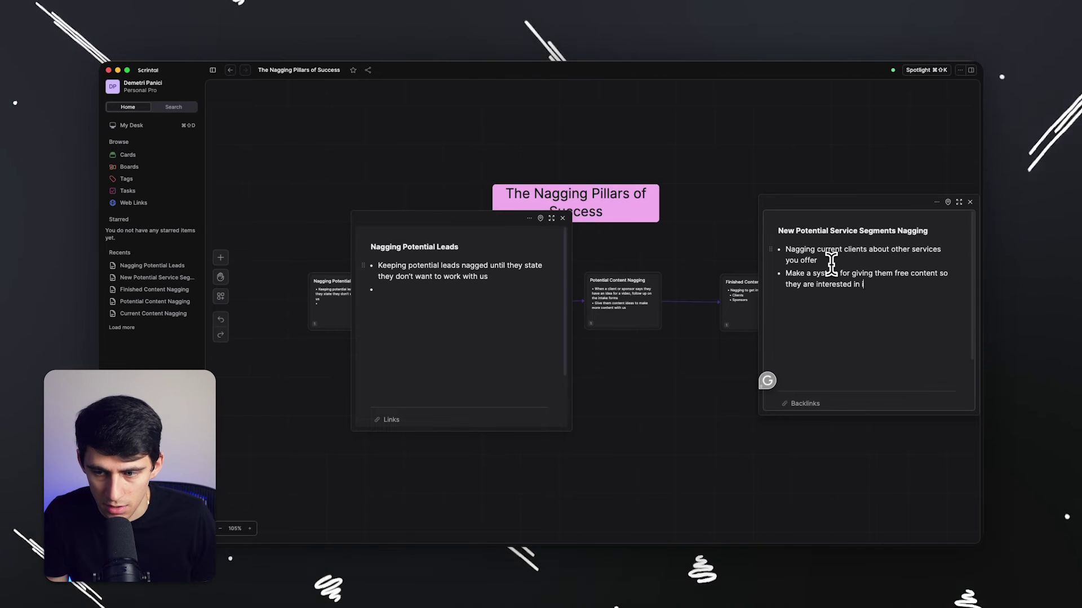
text(t)
click(563, 218)
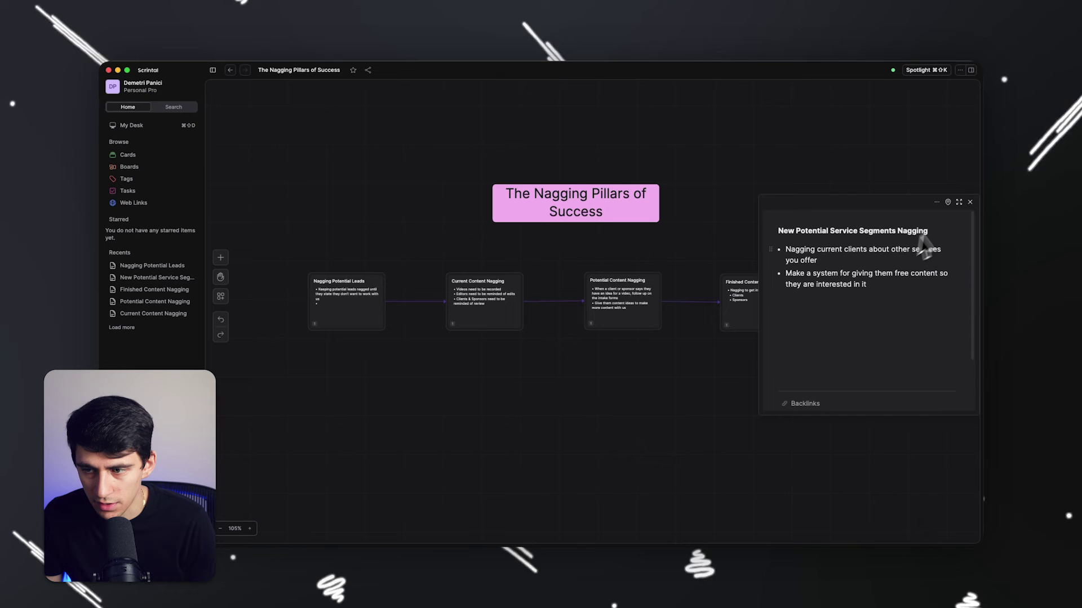
Step: Expand Nagging Potential Leads to a full page and remove a stray '/' from its empty bullet
click(968, 203)
click(920, 299)
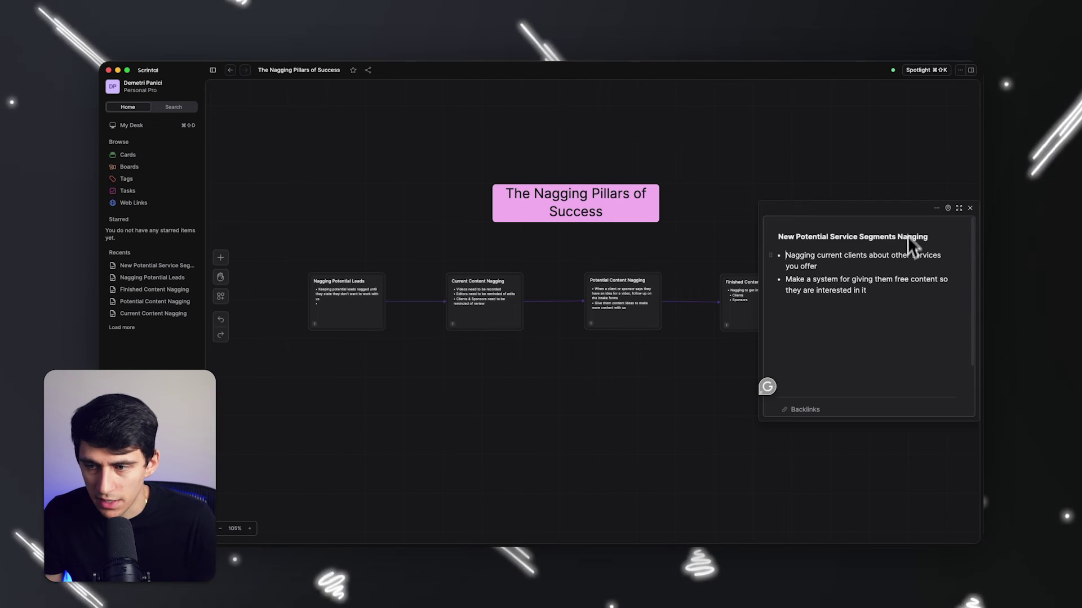
click(380, 309)
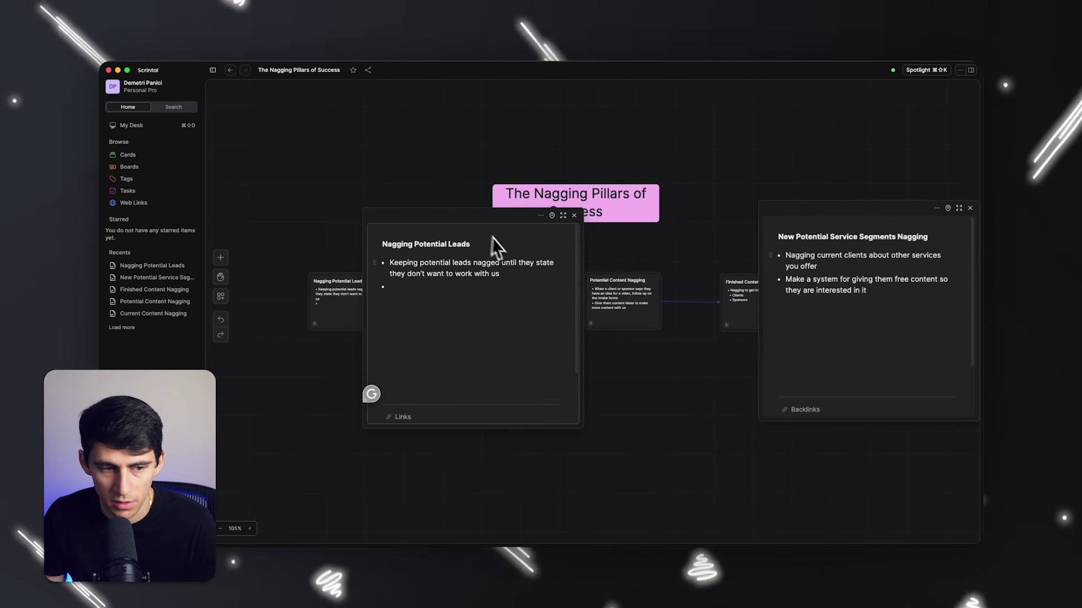
click(562, 216)
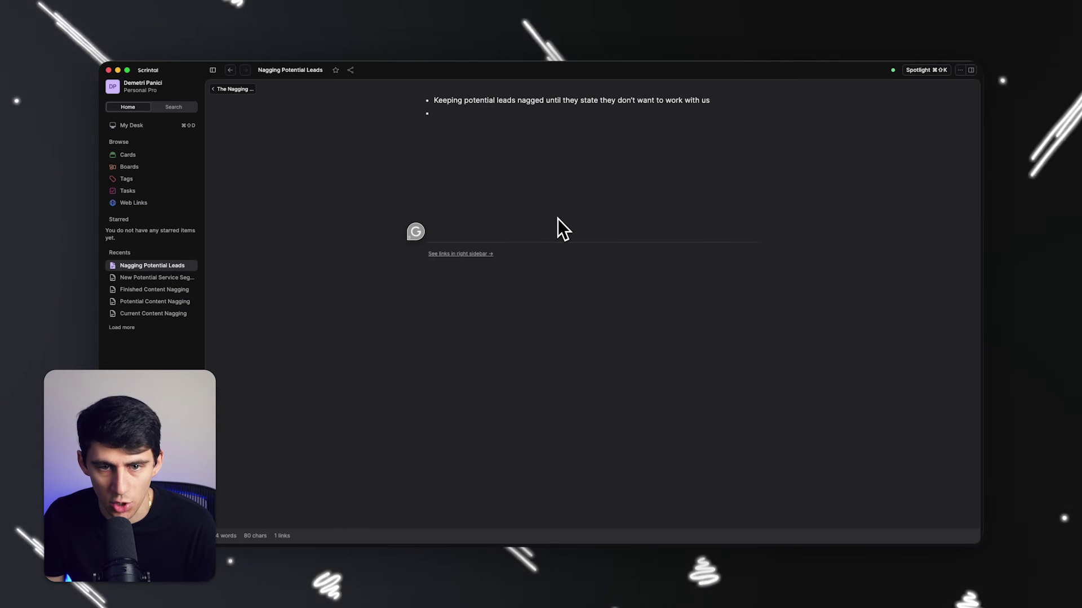
key(Down)
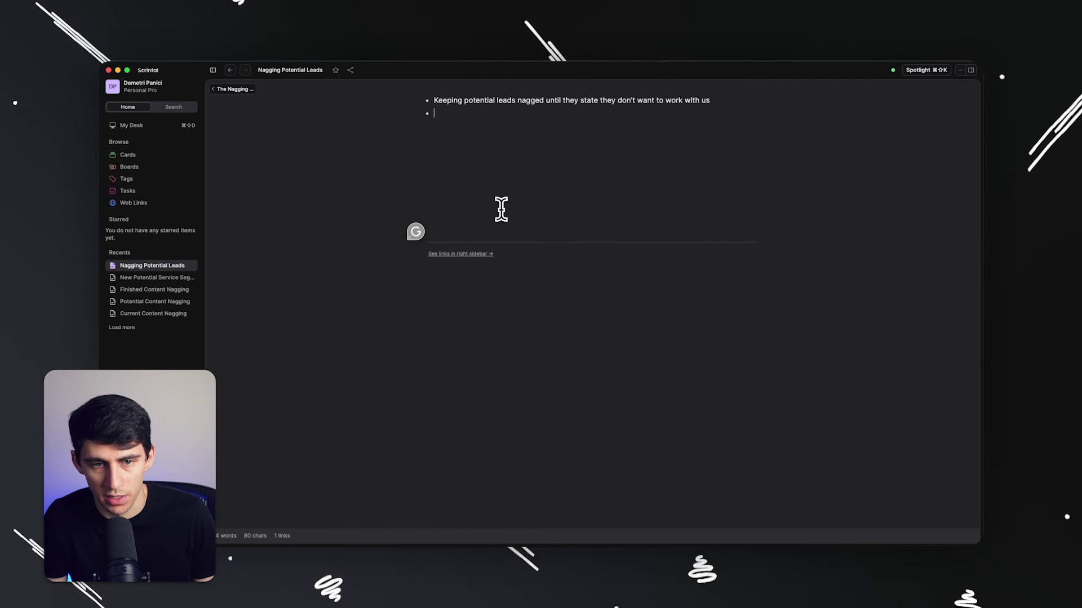
text(/)
key(BackSpace)
Step: Show the card's links in a side panel and go to the Boards list, passing through My Desk
click(477, 257)
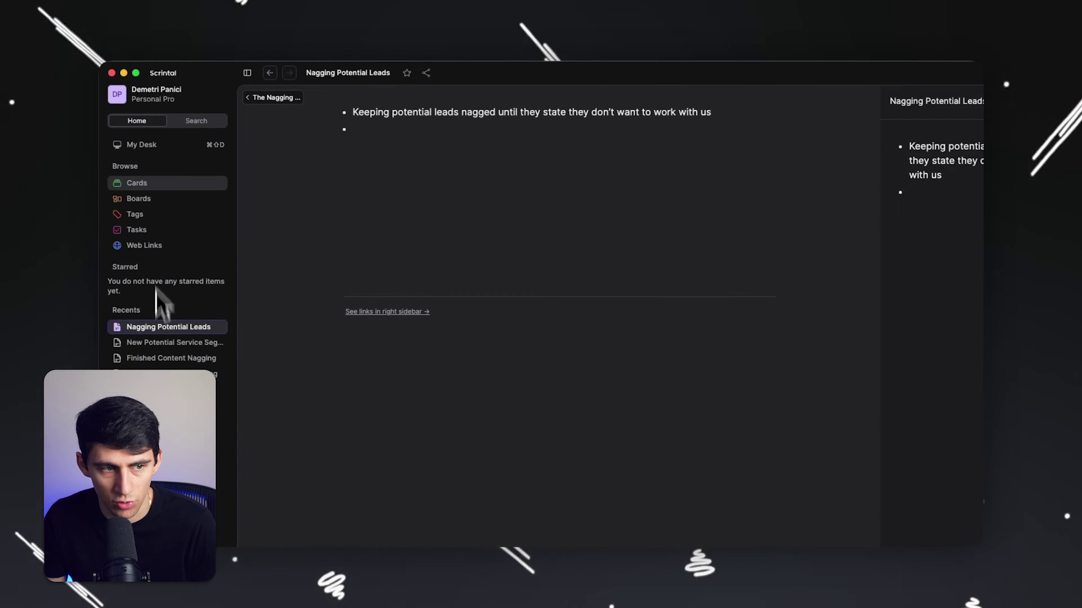
click(149, 199)
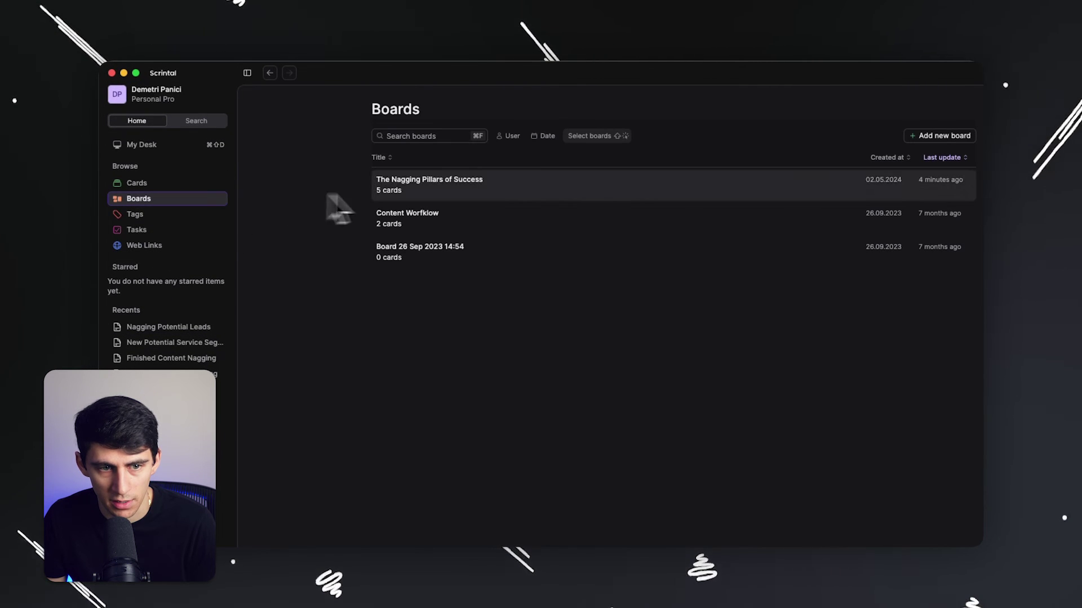
click(144, 146)
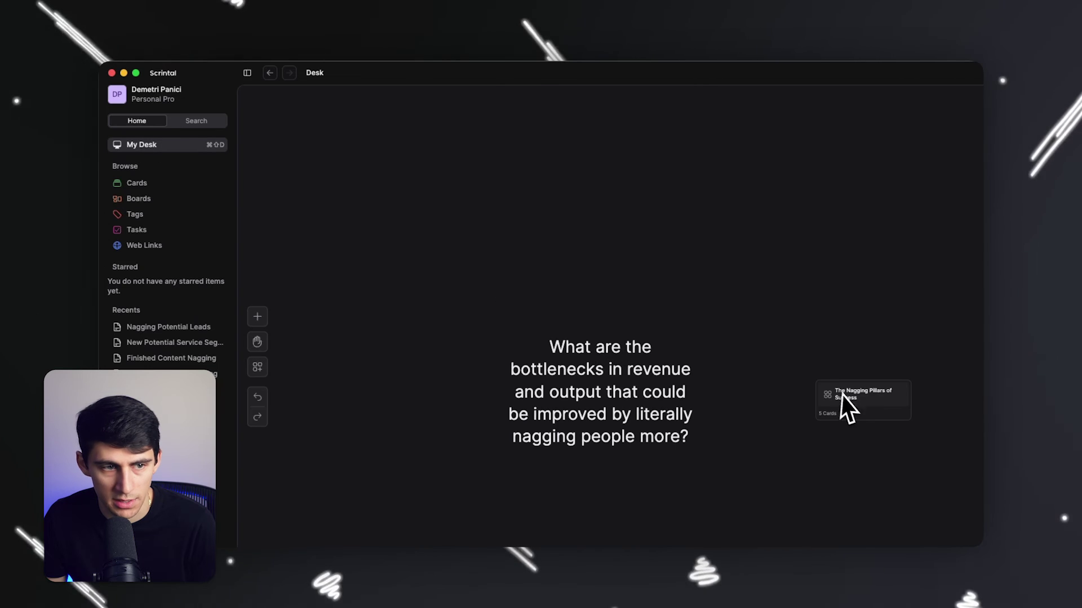
click(160, 202)
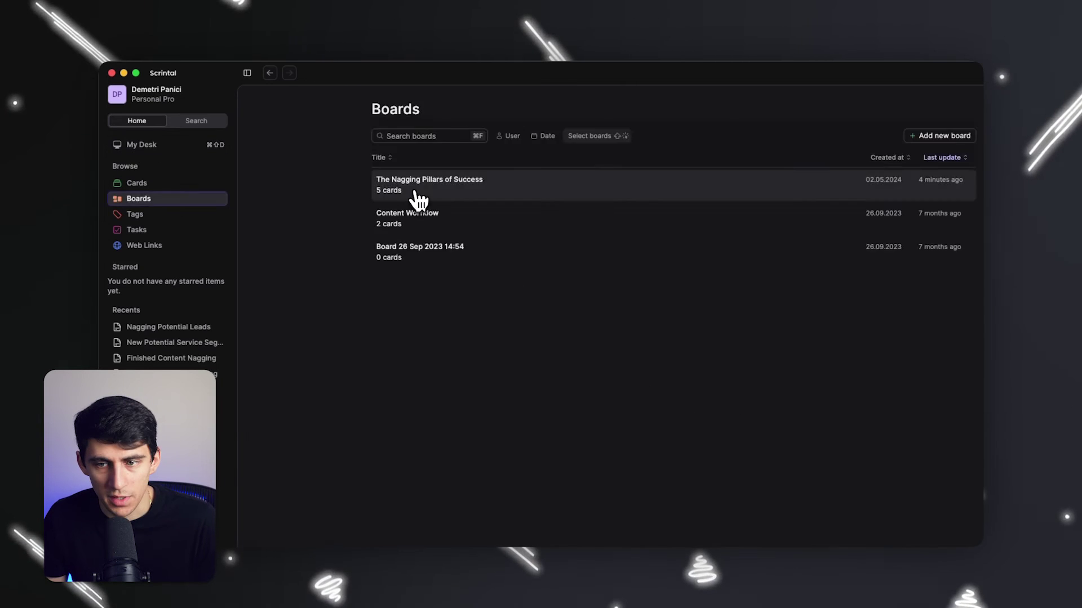
Step: Open The Nagging Pillars of Success board and close the expanded Nagging Potential Leads card and links panel
click(415, 193)
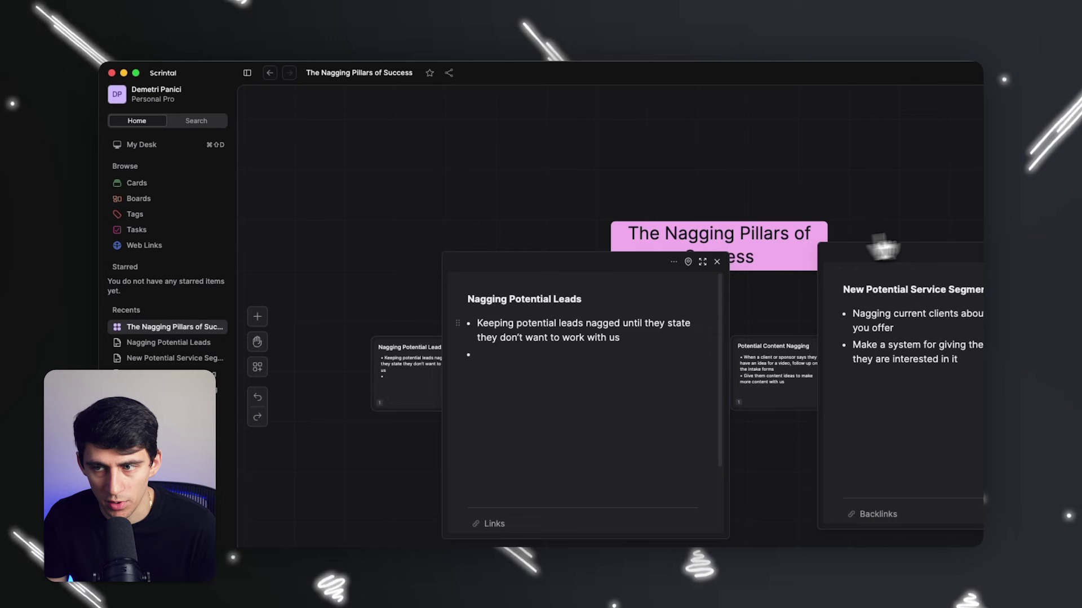
click(714, 263)
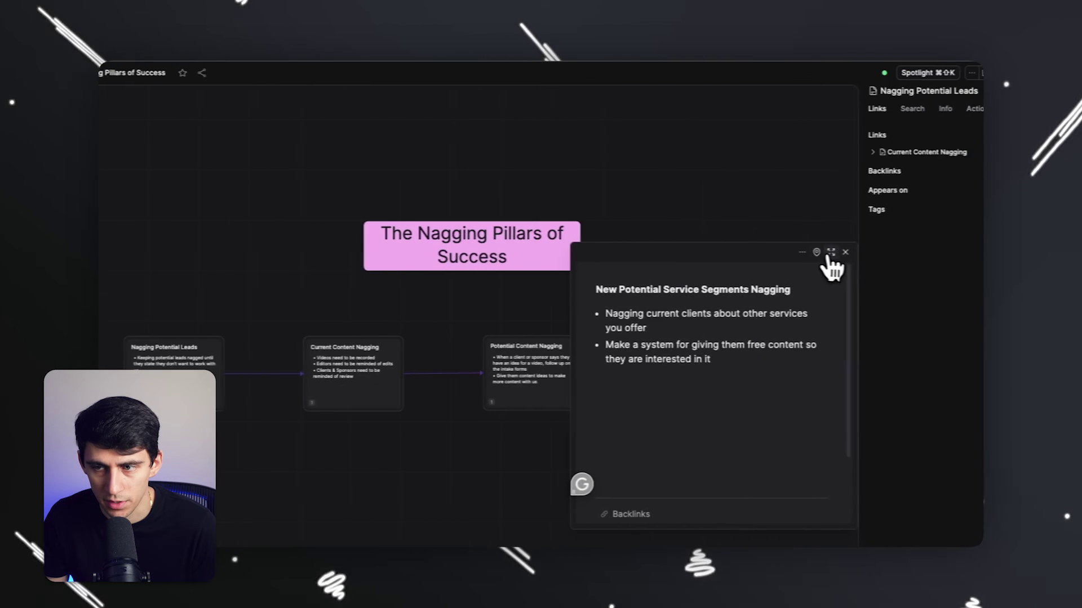
click(965, 79)
click(965, 78)
click(965, 78)
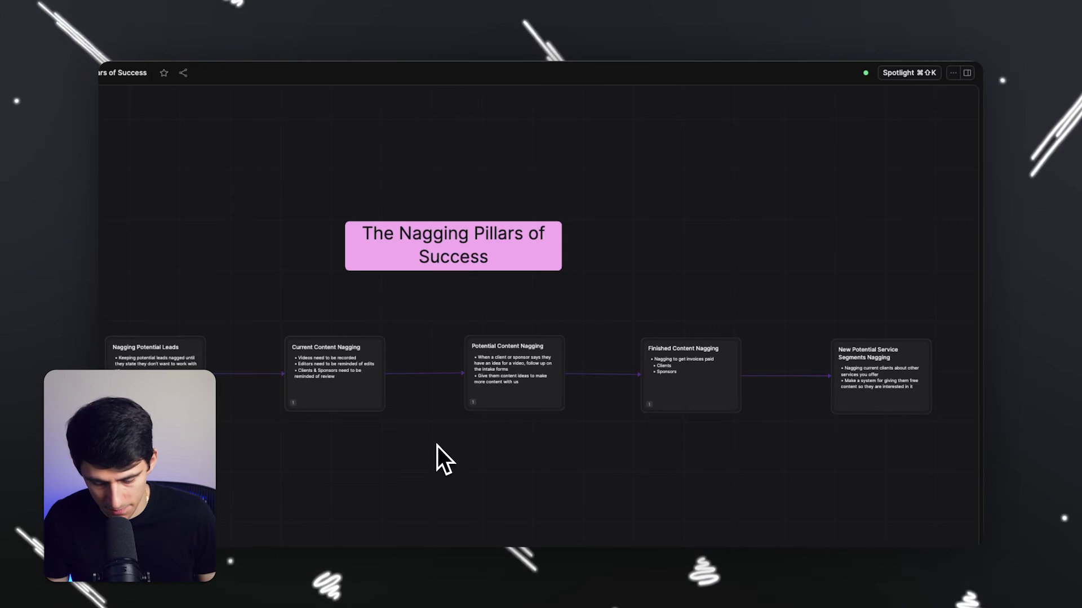
Step: Search for and visit the Content Workflow board, then return to The Nagging Pillars of Success through search
click(948, 80)
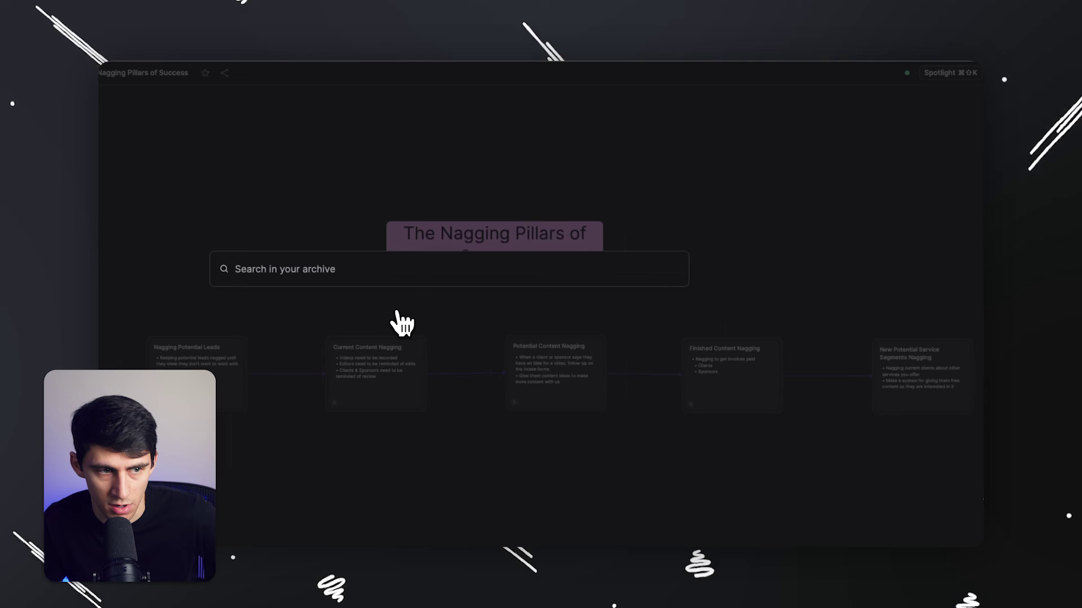
text(content wo)
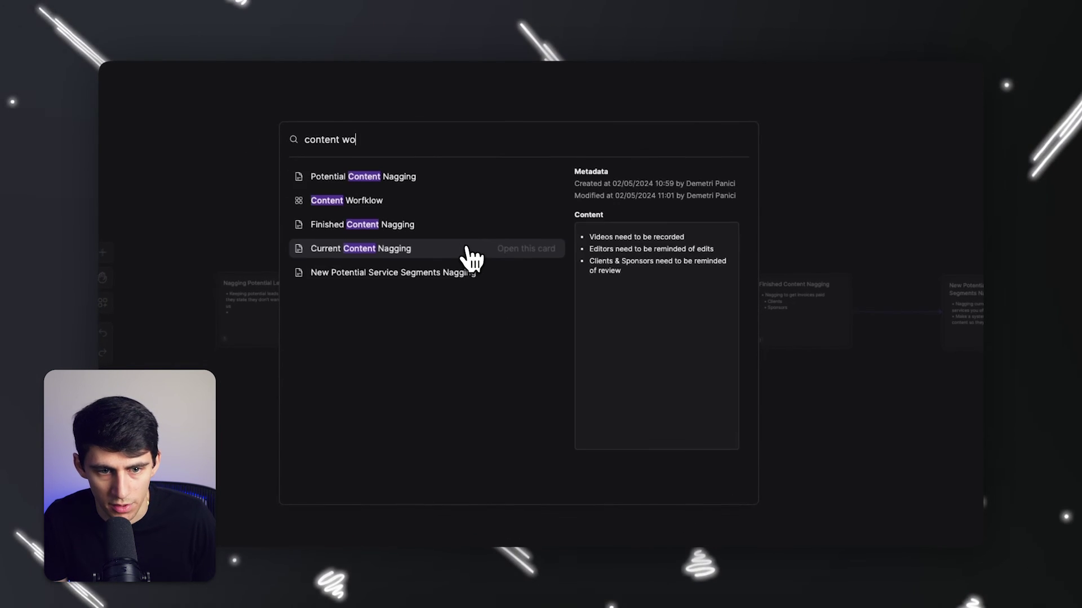
key(Return)
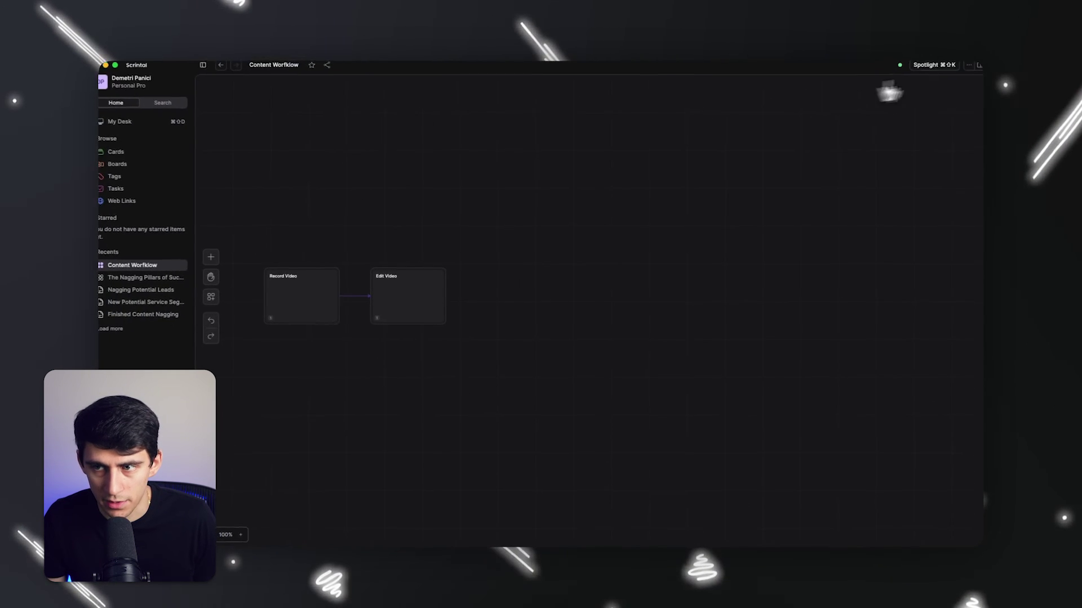
click(928, 72)
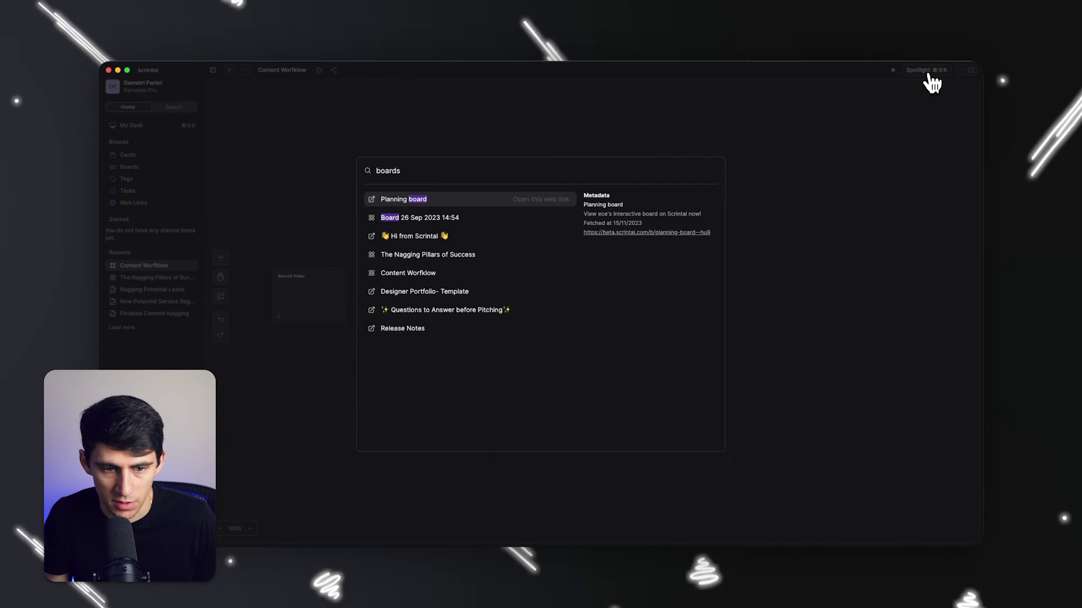
key(Down)
key(Down)
key(Down)
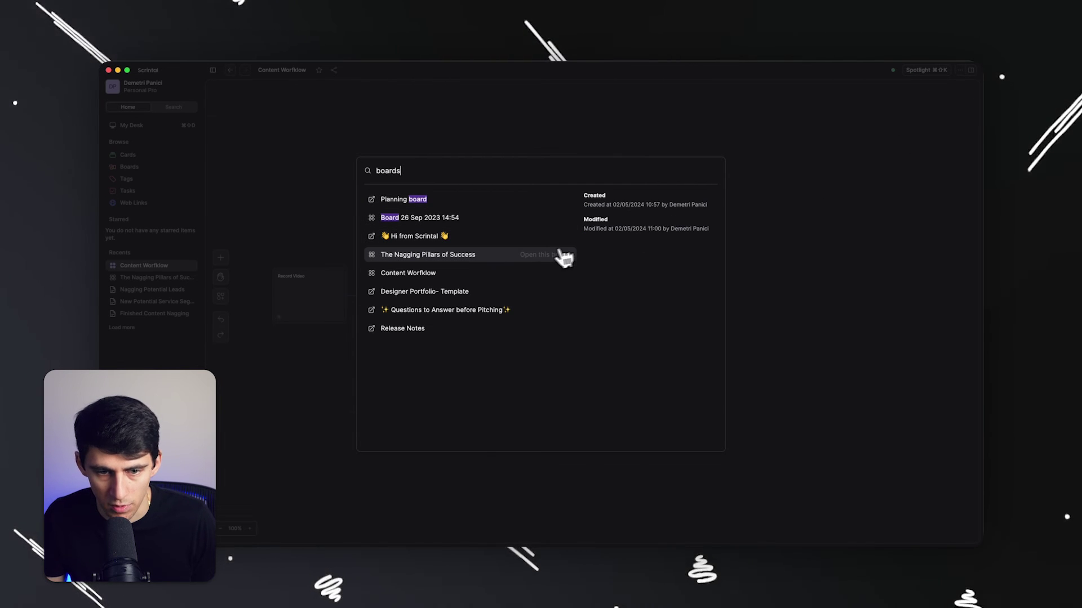
click(562, 255)
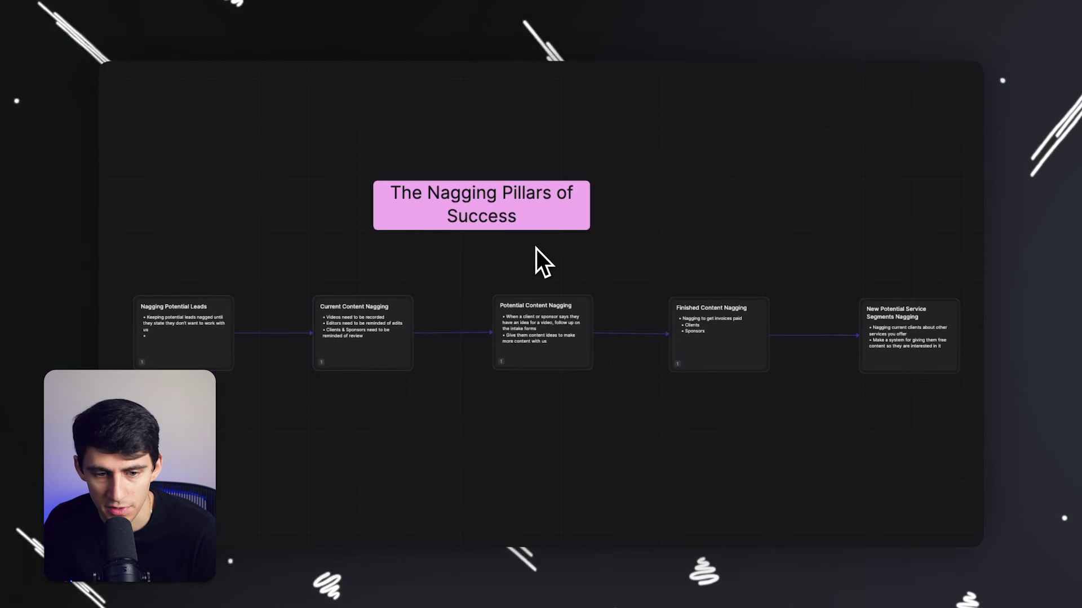
Step: Create a new card titled 'CRM' linked below Nagging Potential Leads
click(355, 333)
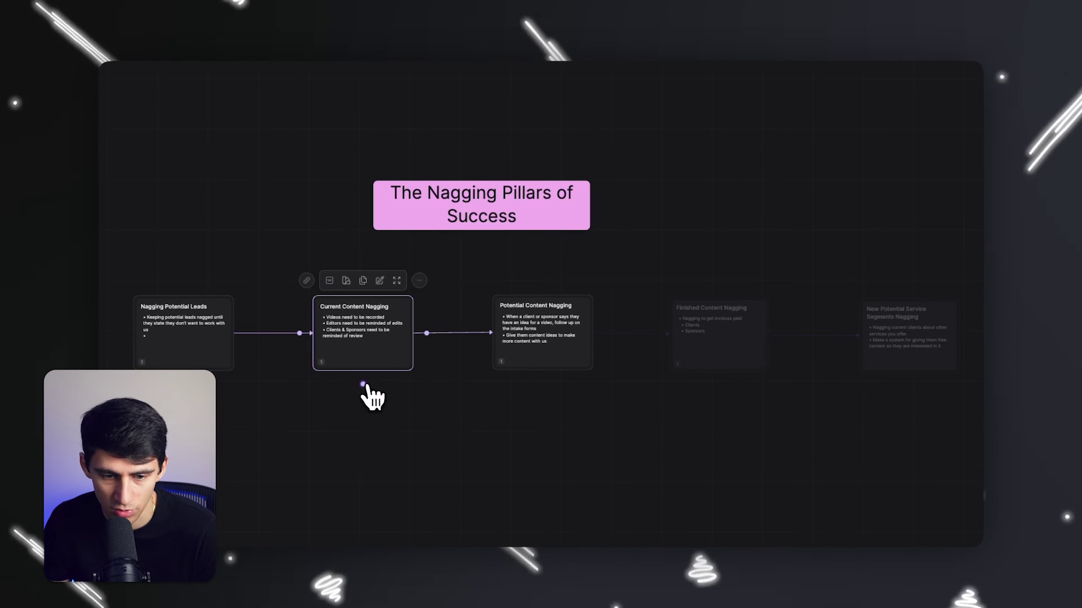
drag(363, 385, 364, 427)
click(176, 360)
drag(180, 370, 179, 455)
text(CRM)
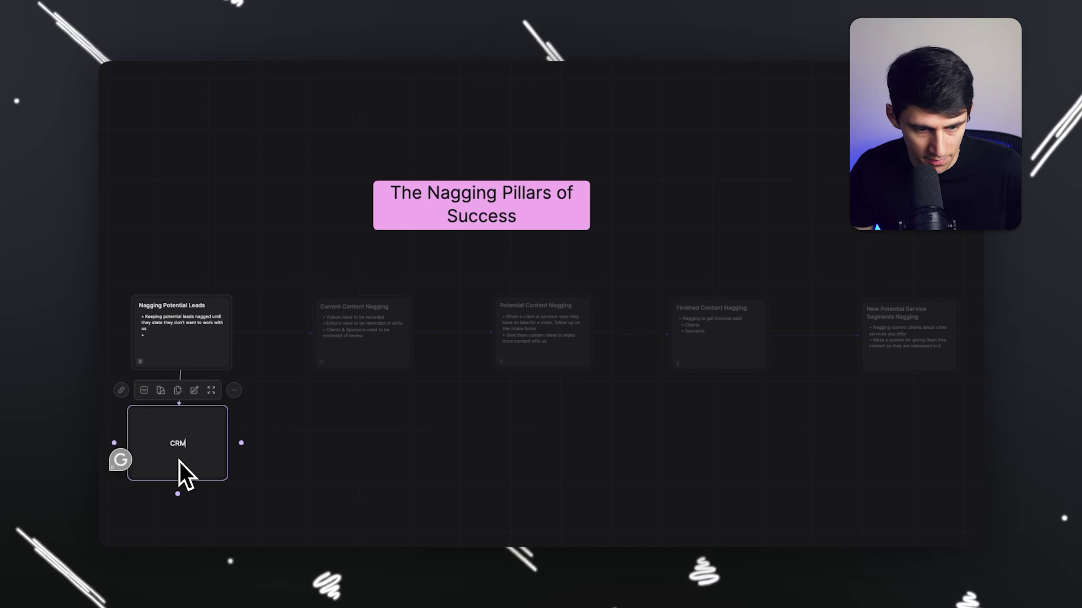
key(Escape)
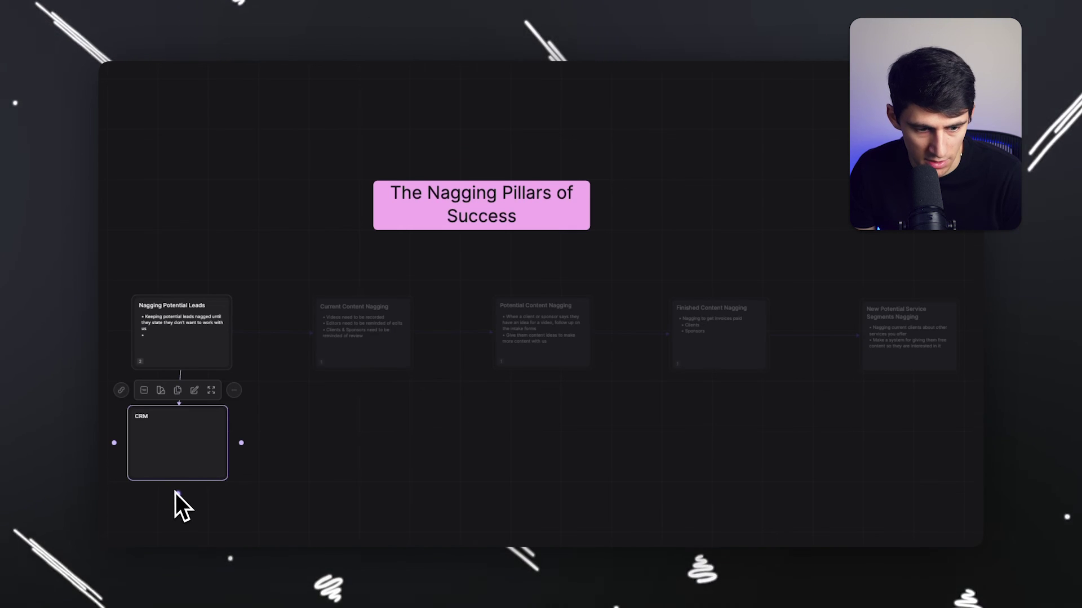
Step: Move the CRM card to the bottom centre of the board
click(245, 503)
drag(213, 472, 900, 367)
drag(225, 455, 531, 457)
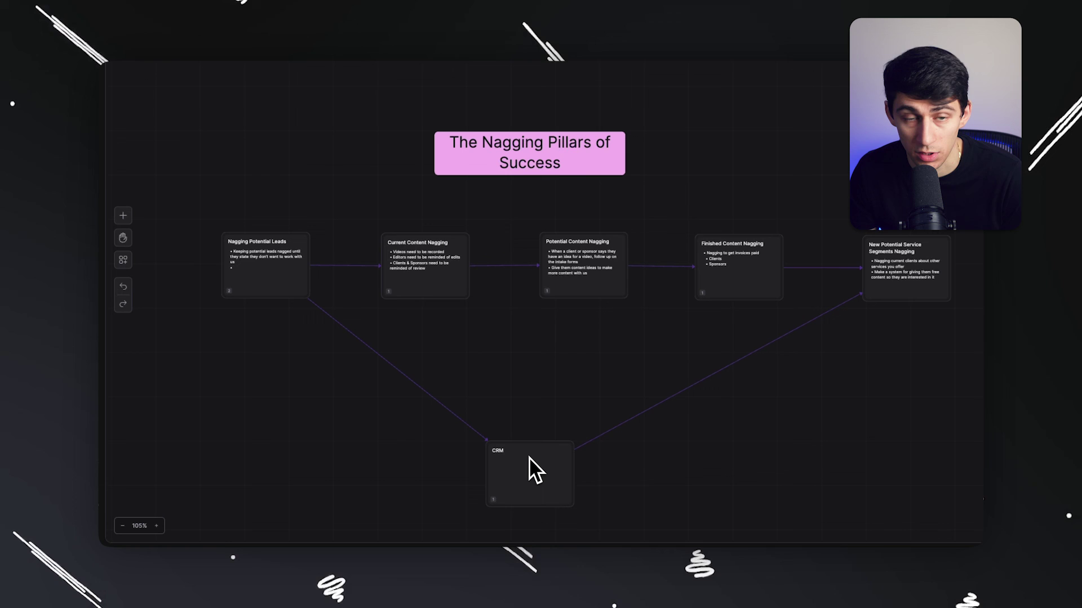
Step: Change the CRM card's title to 'Interaction Log on Top of My CRM' and close its editor
click(529, 458)
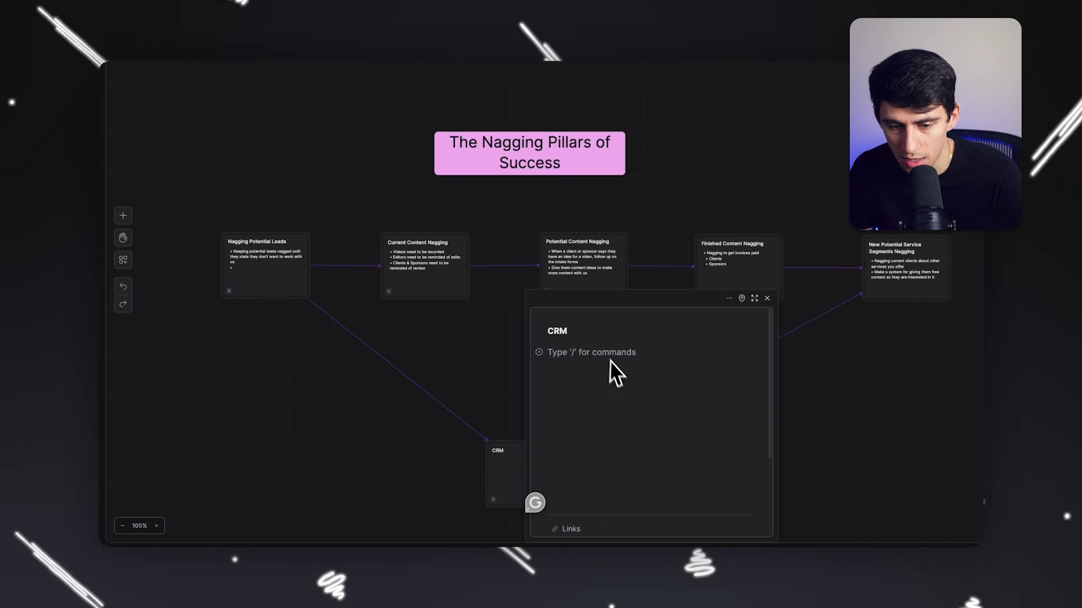
double_click(557, 331)
key(BackSpace)
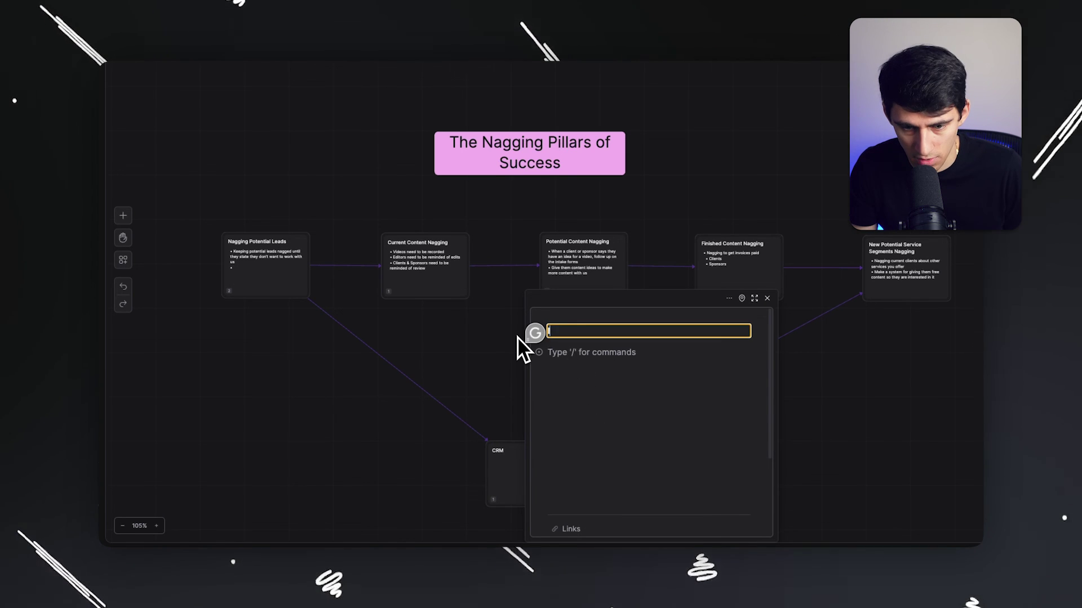
text(Interaction Log )
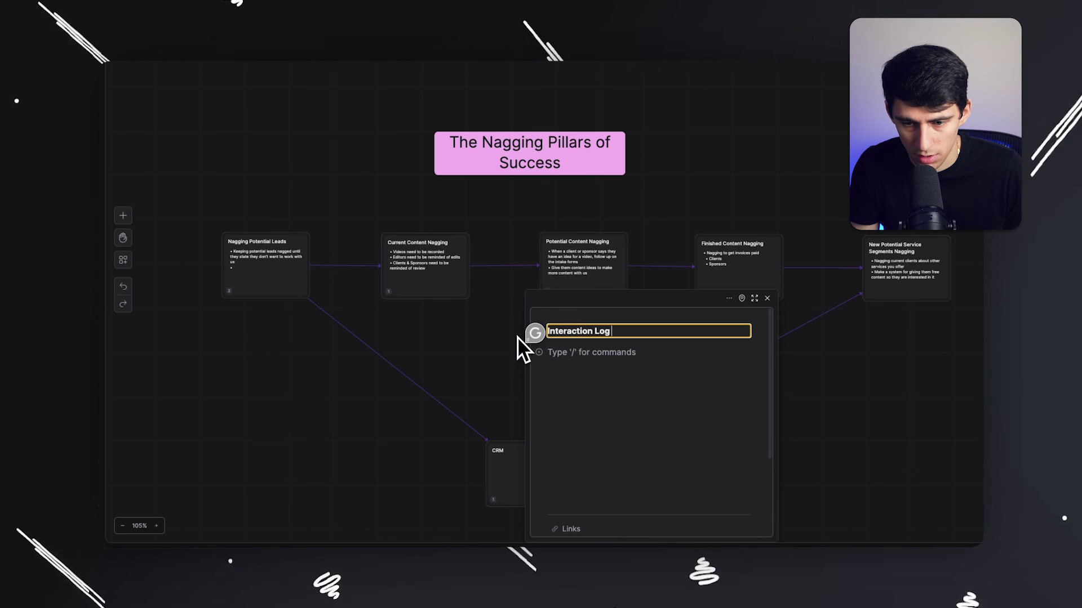
text(on Top of My CRM)
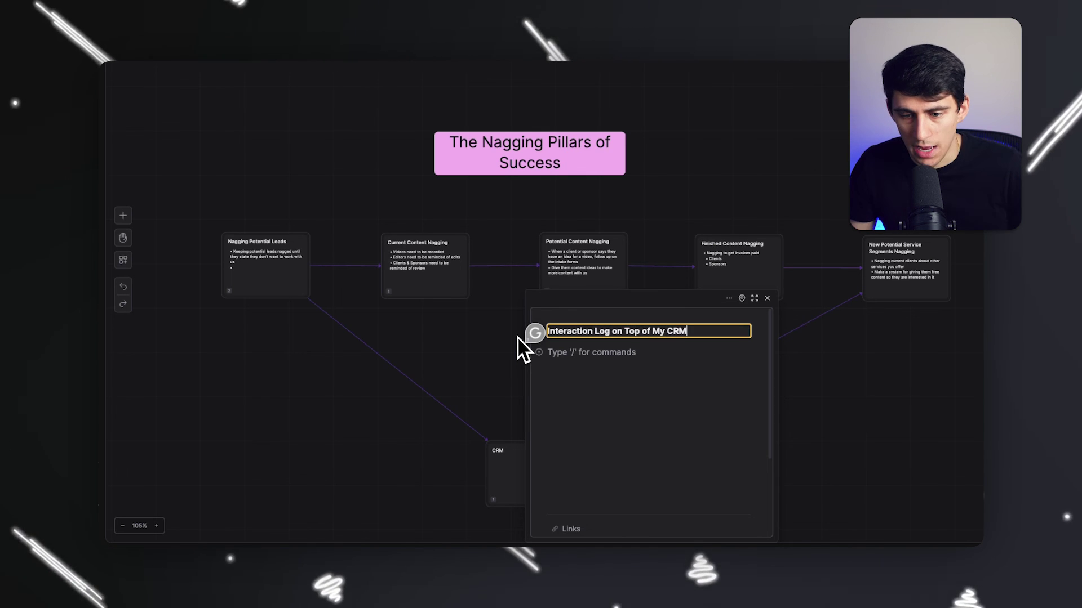
click(544, 352)
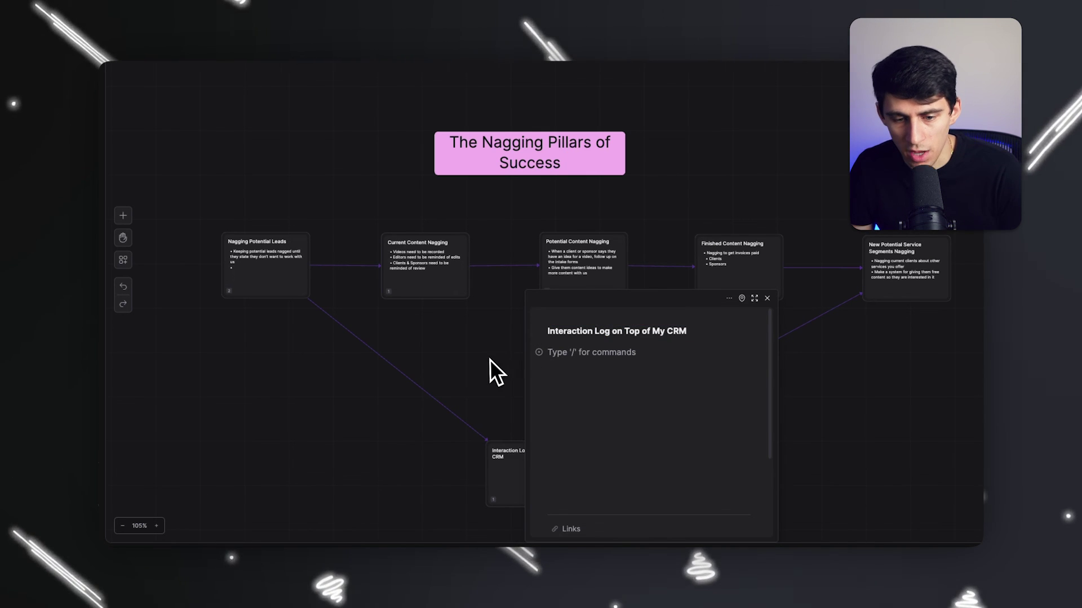
click(766, 299)
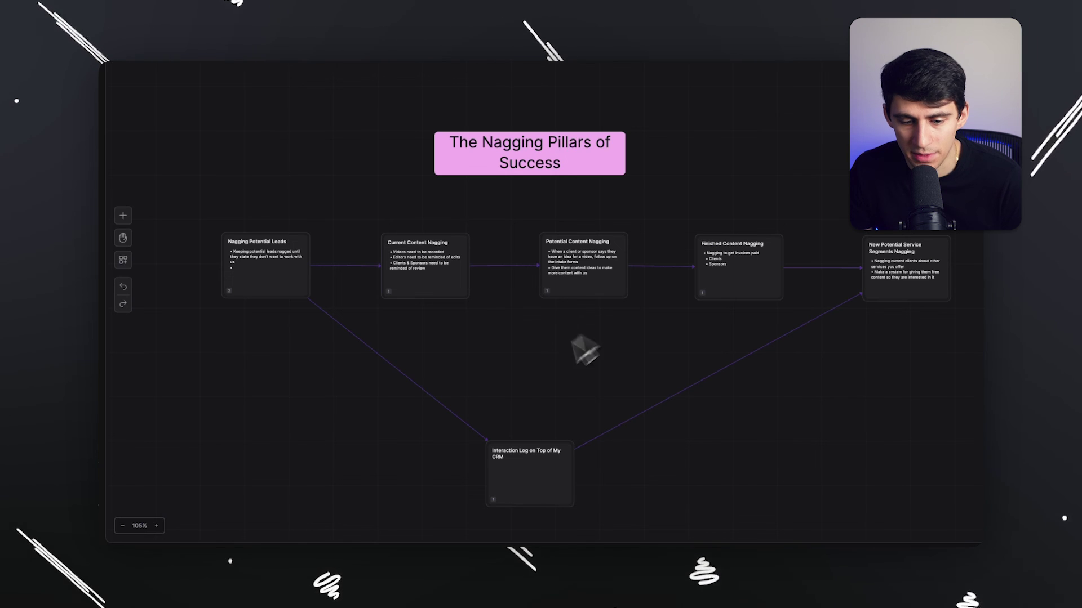
Step: Shift the Interaction Log on Top of My CRM card slightly down and right
drag(515, 475, 523, 485)
mouse_move(739, 287)
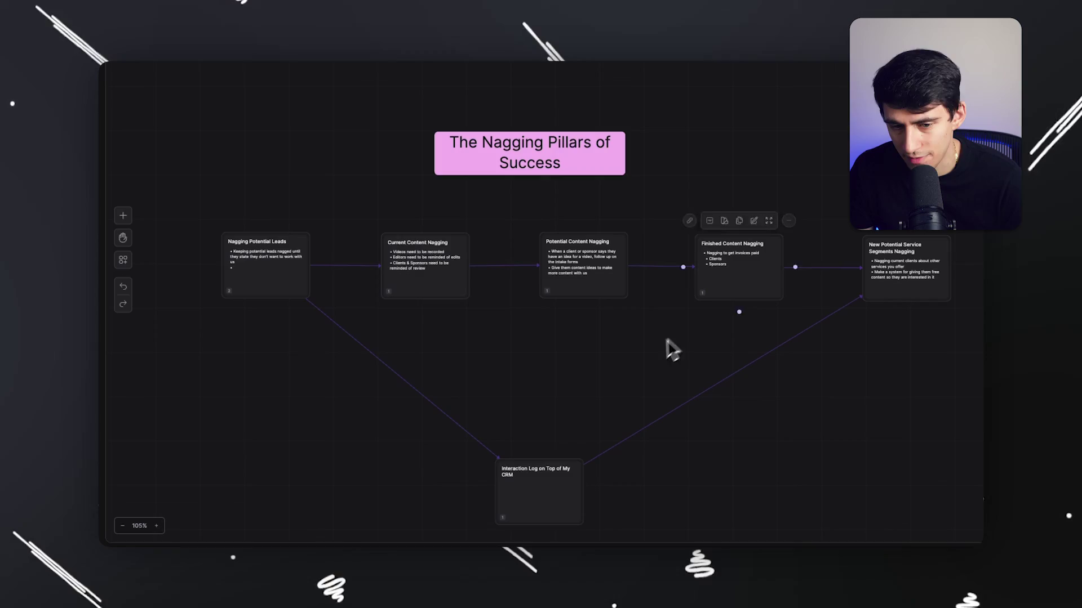